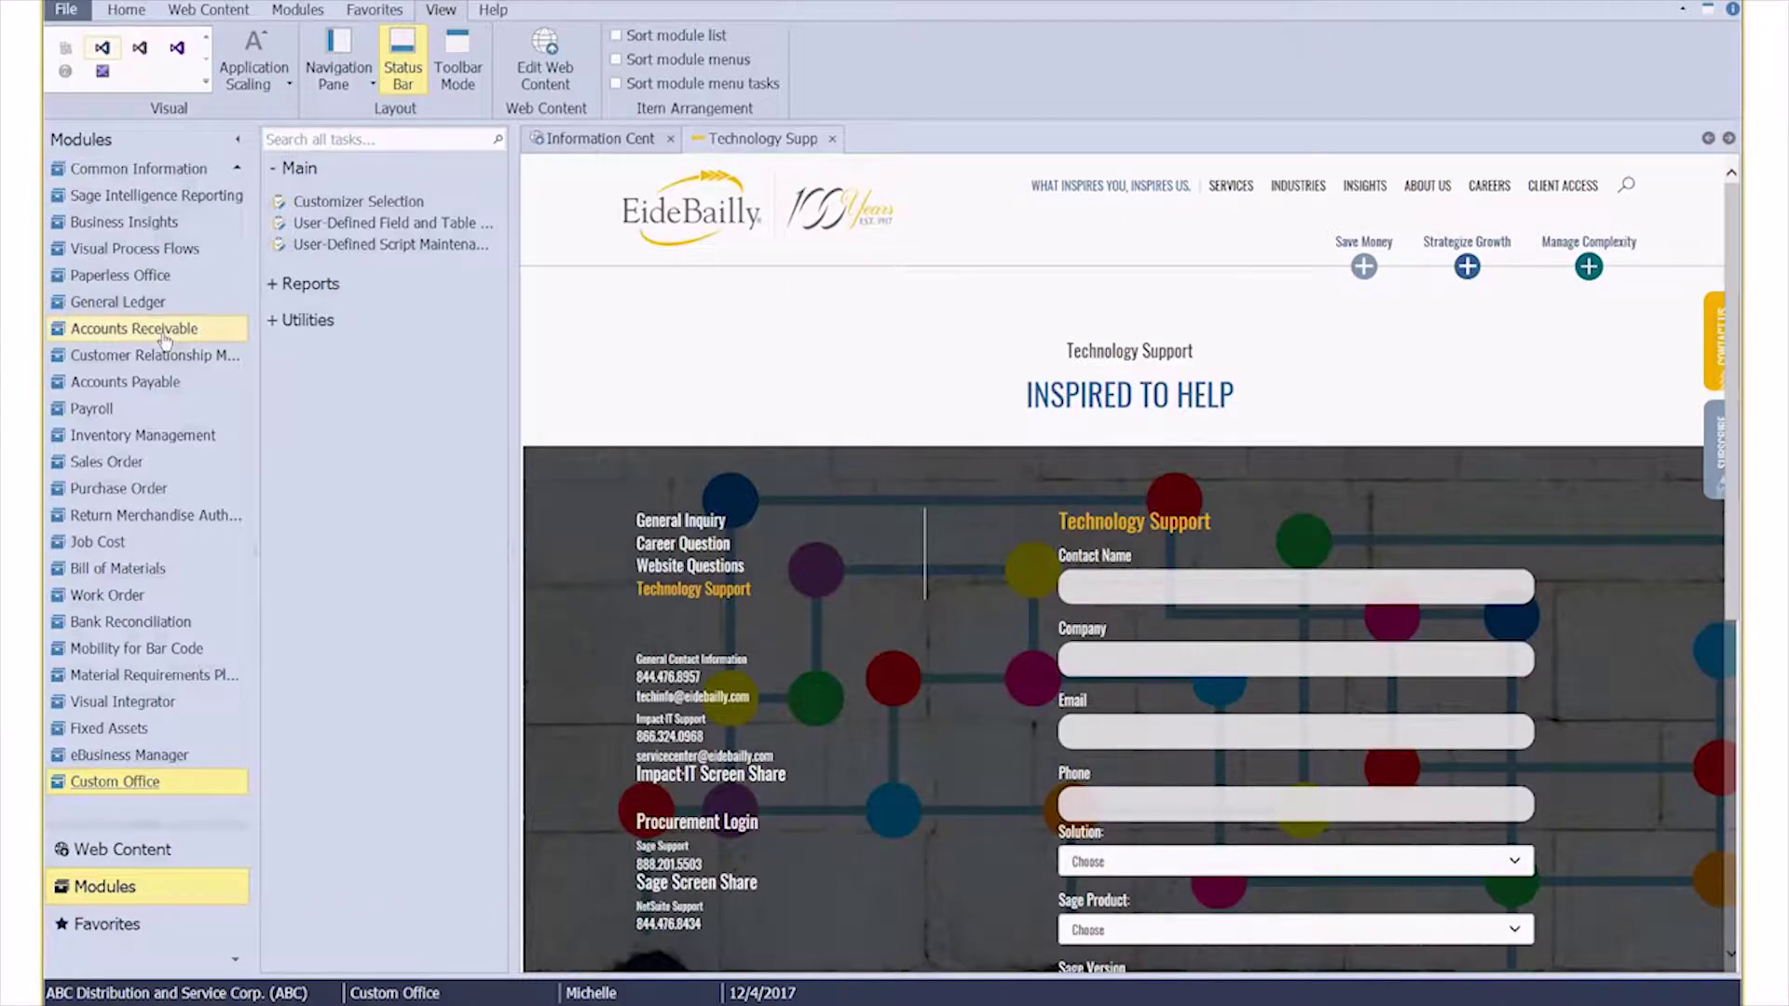
# Open Vendor Maintenance from the Accounts Payable module's Main tasks
pyautogui.click(157, 383)
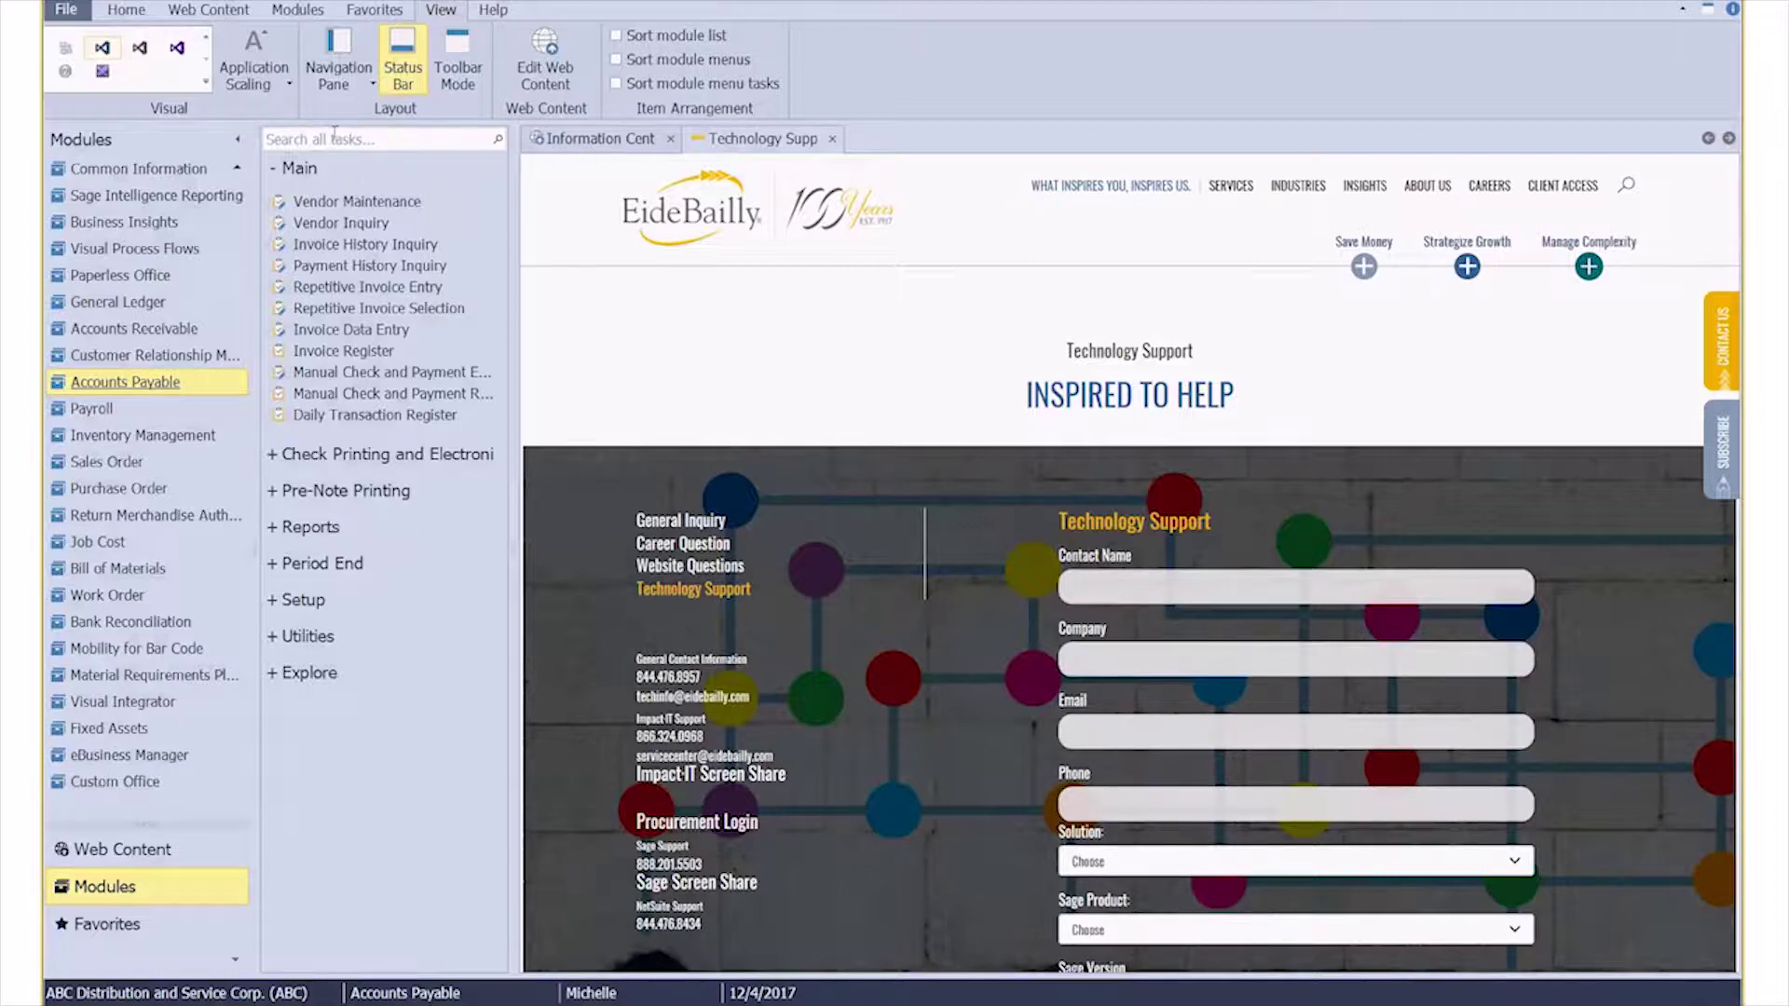
pyautogui.click(402, 214)
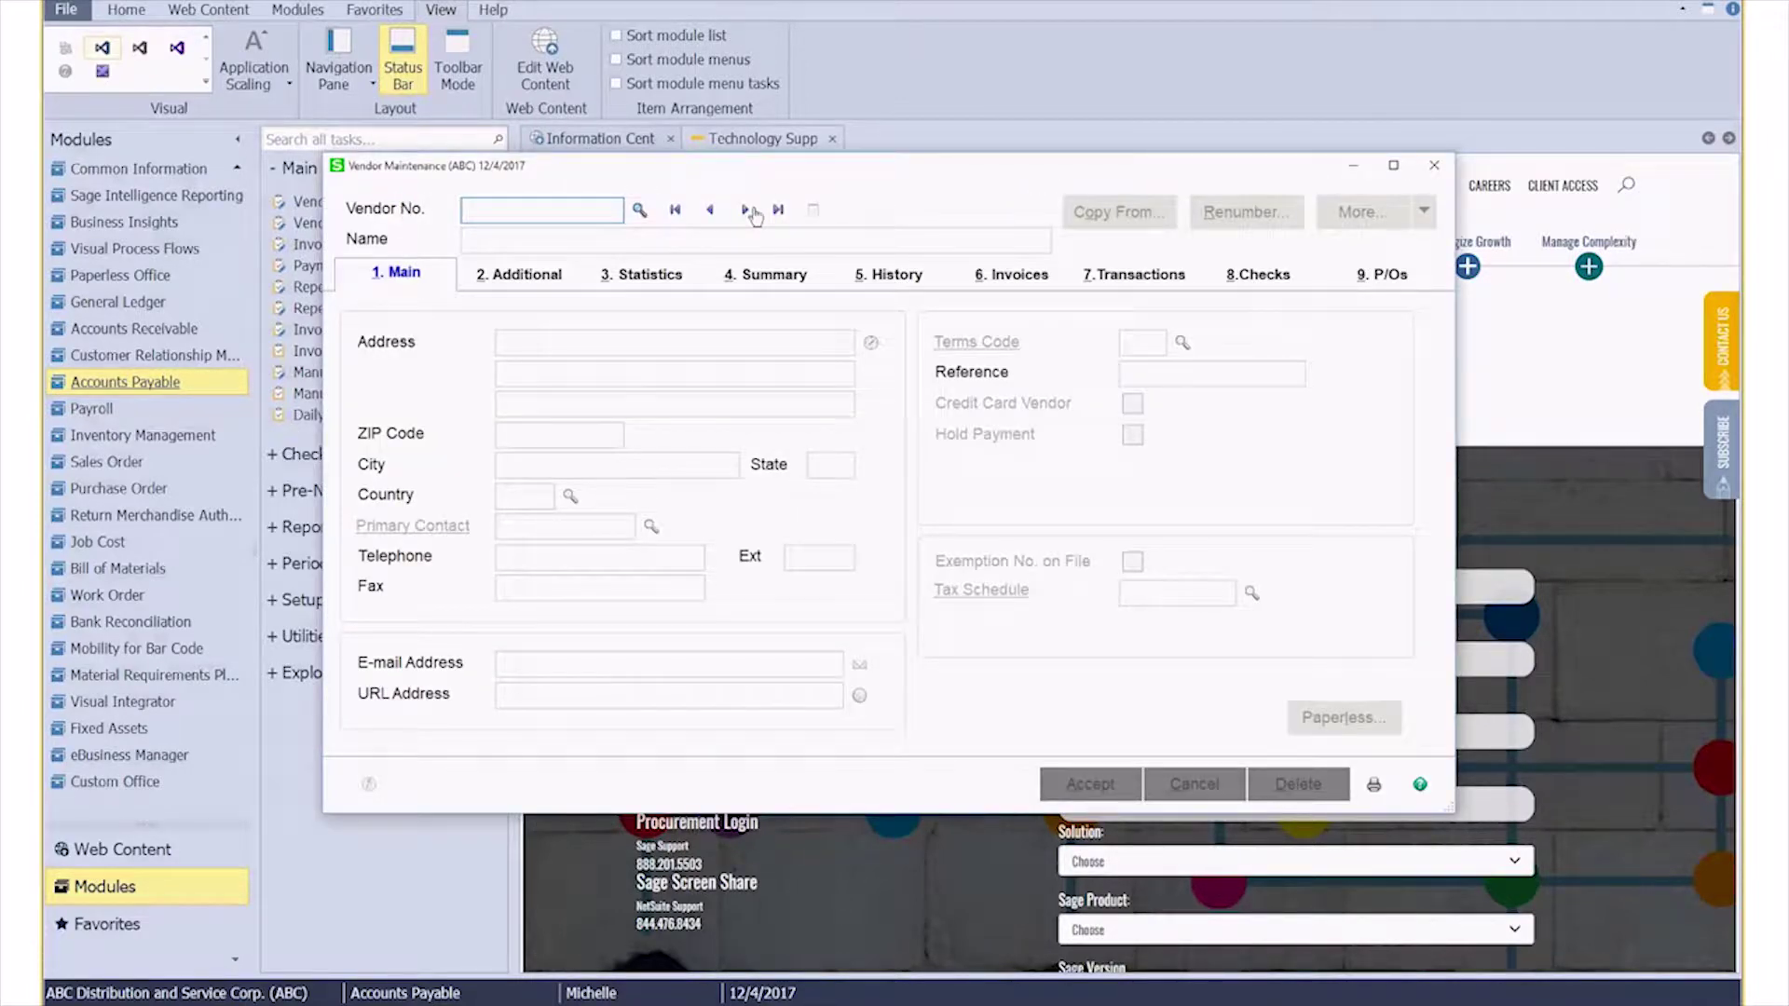
pyautogui.click(745, 211)
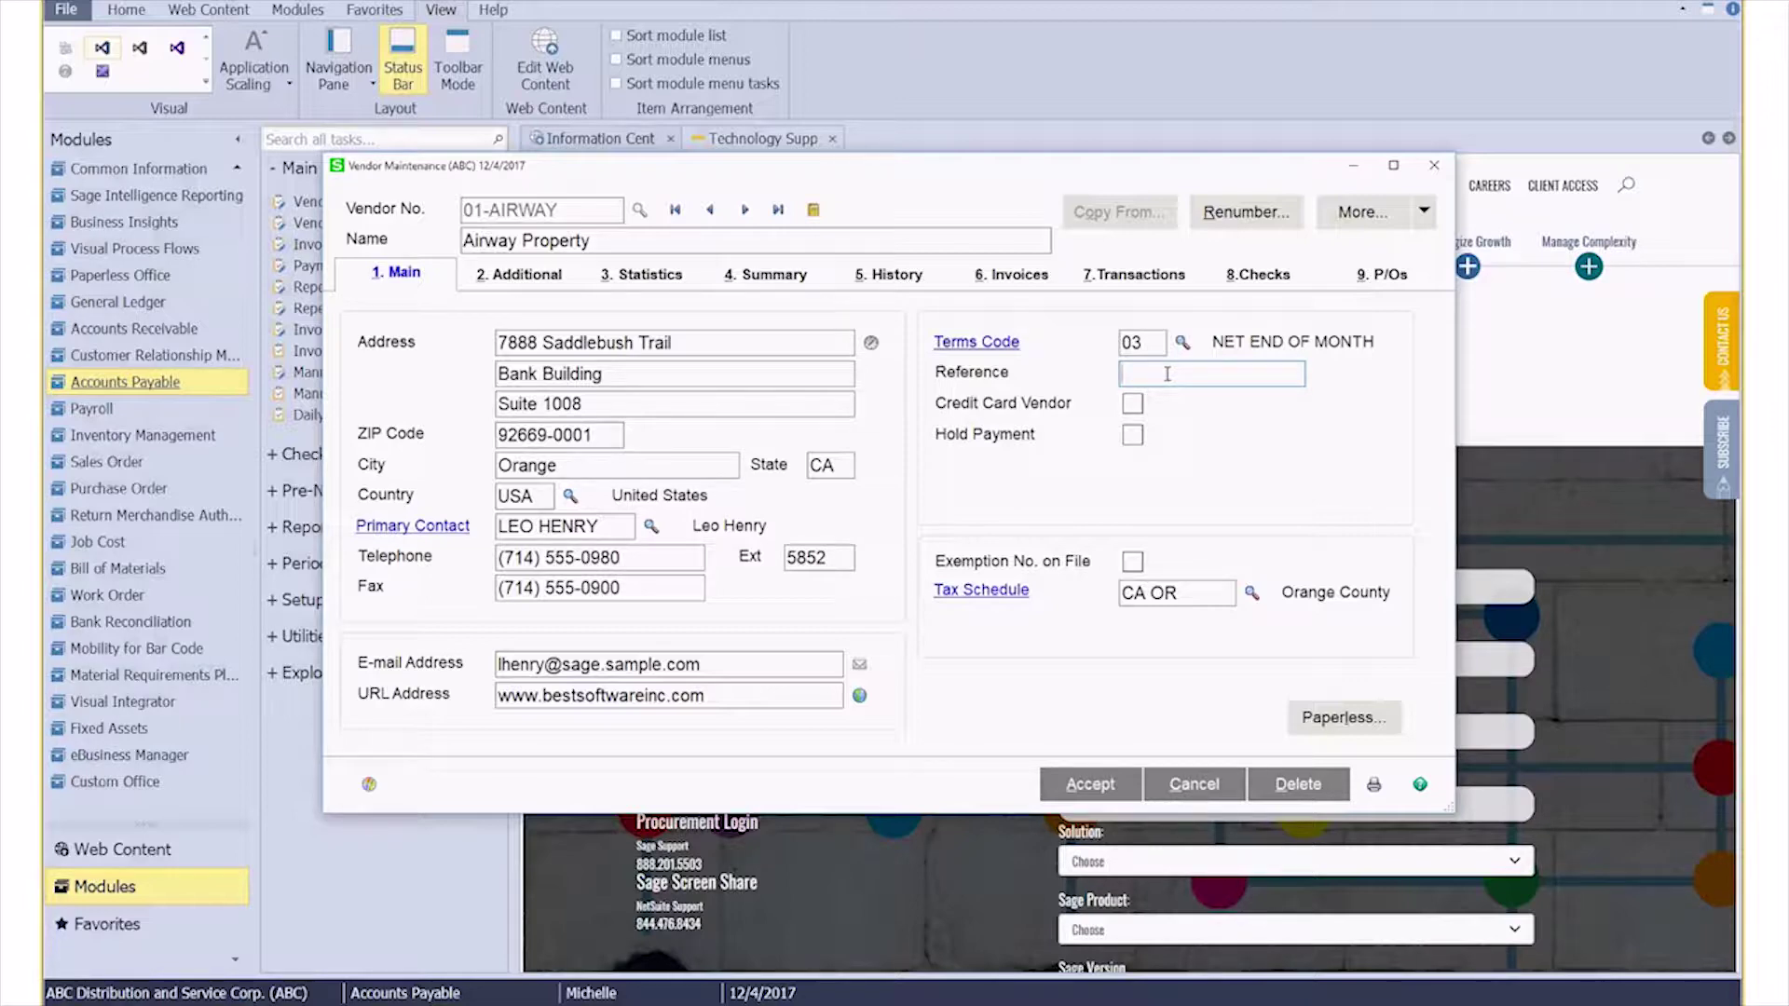
pyautogui.click(1434, 165)
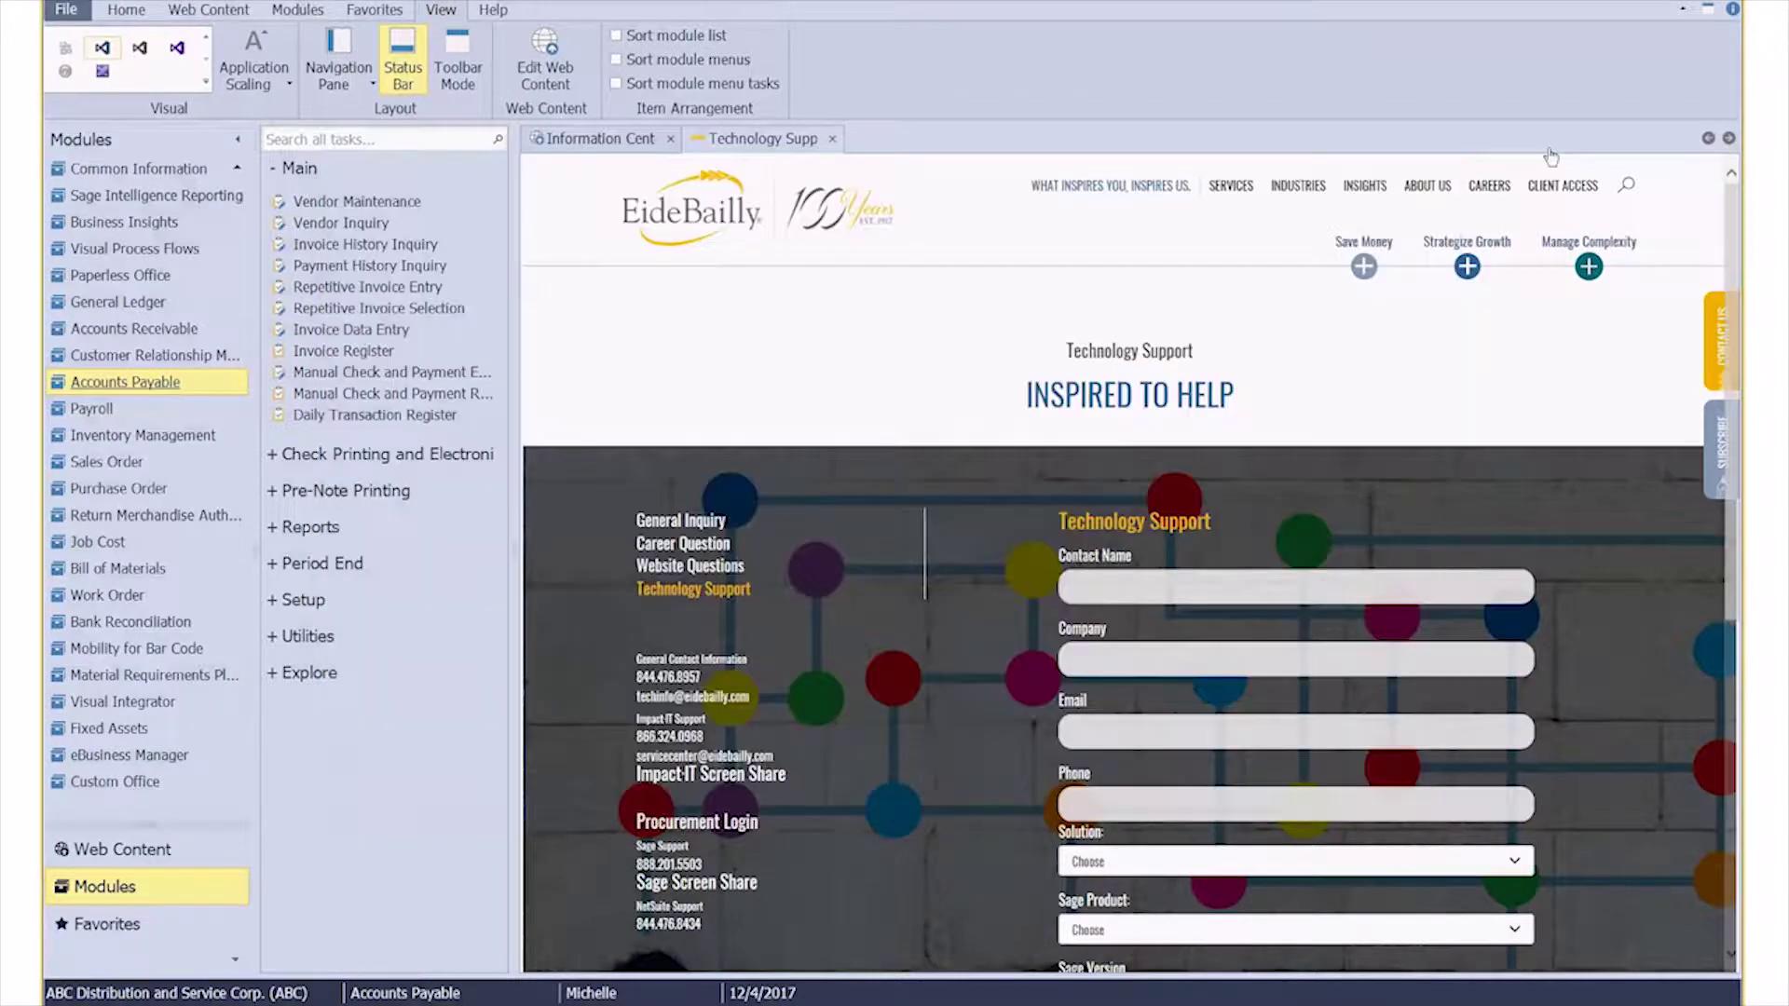
# Open User-Defined Field and Table Maintenance from the Custom Office tasks
pyautogui.click(169, 787)
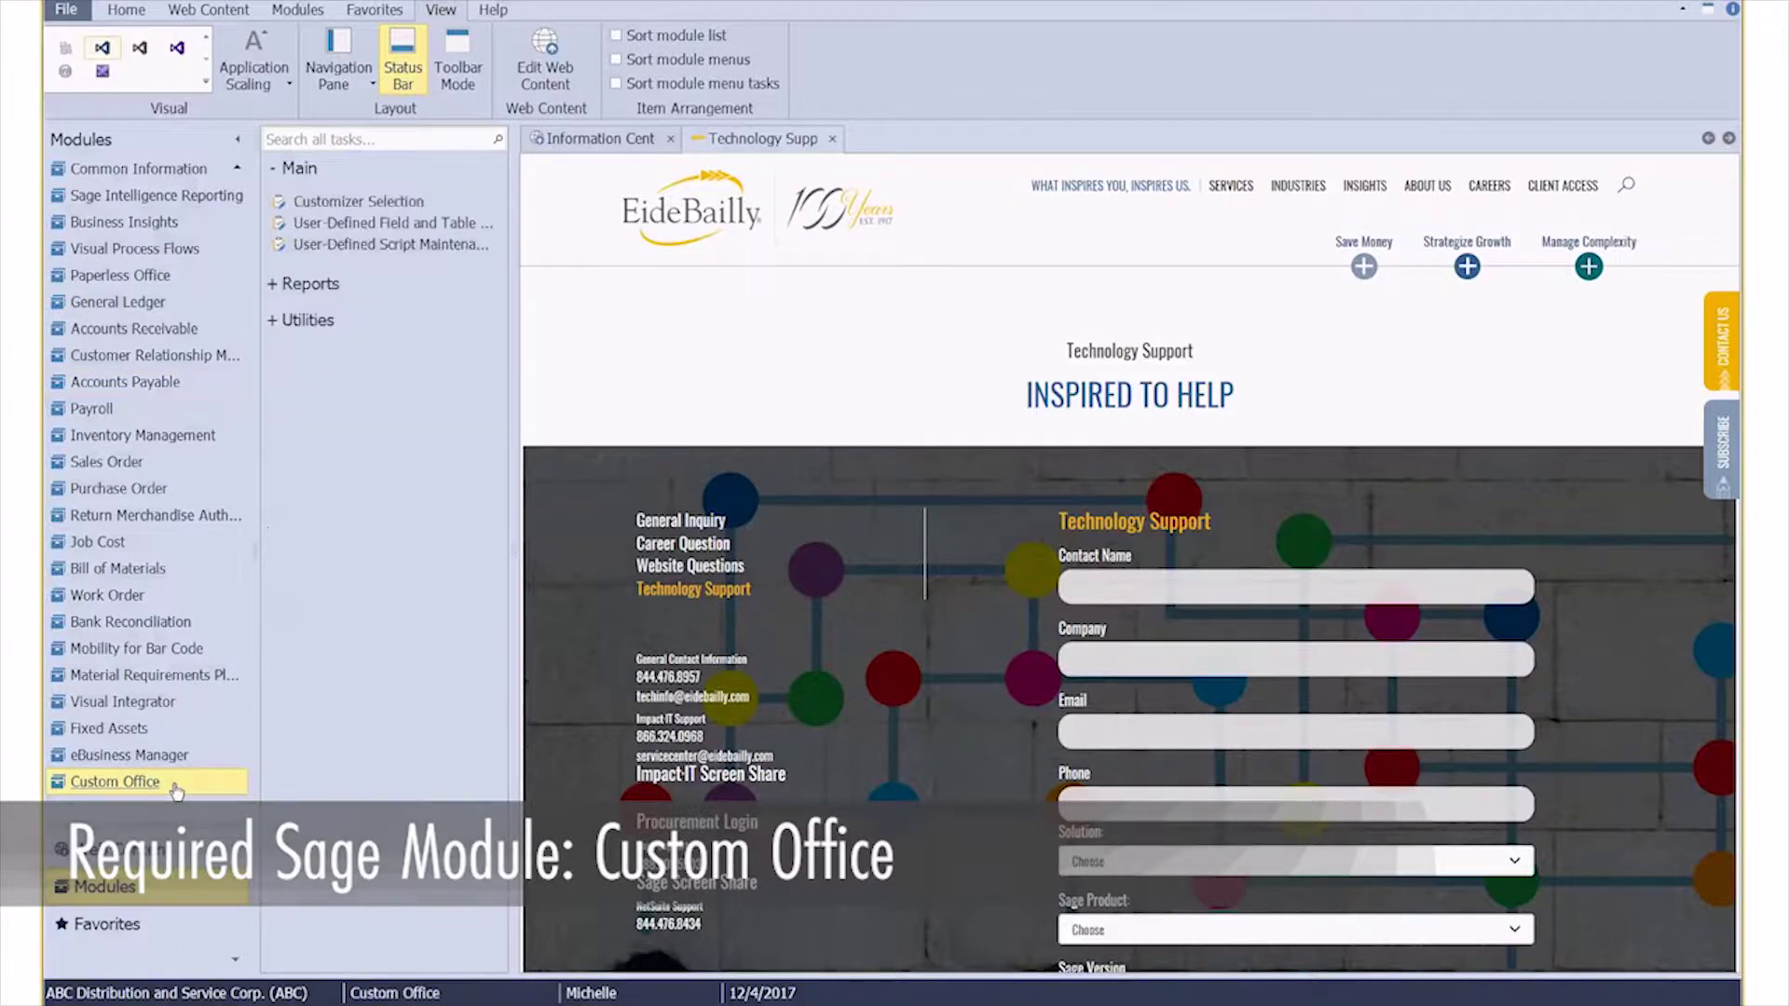
pyautogui.click(437, 226)
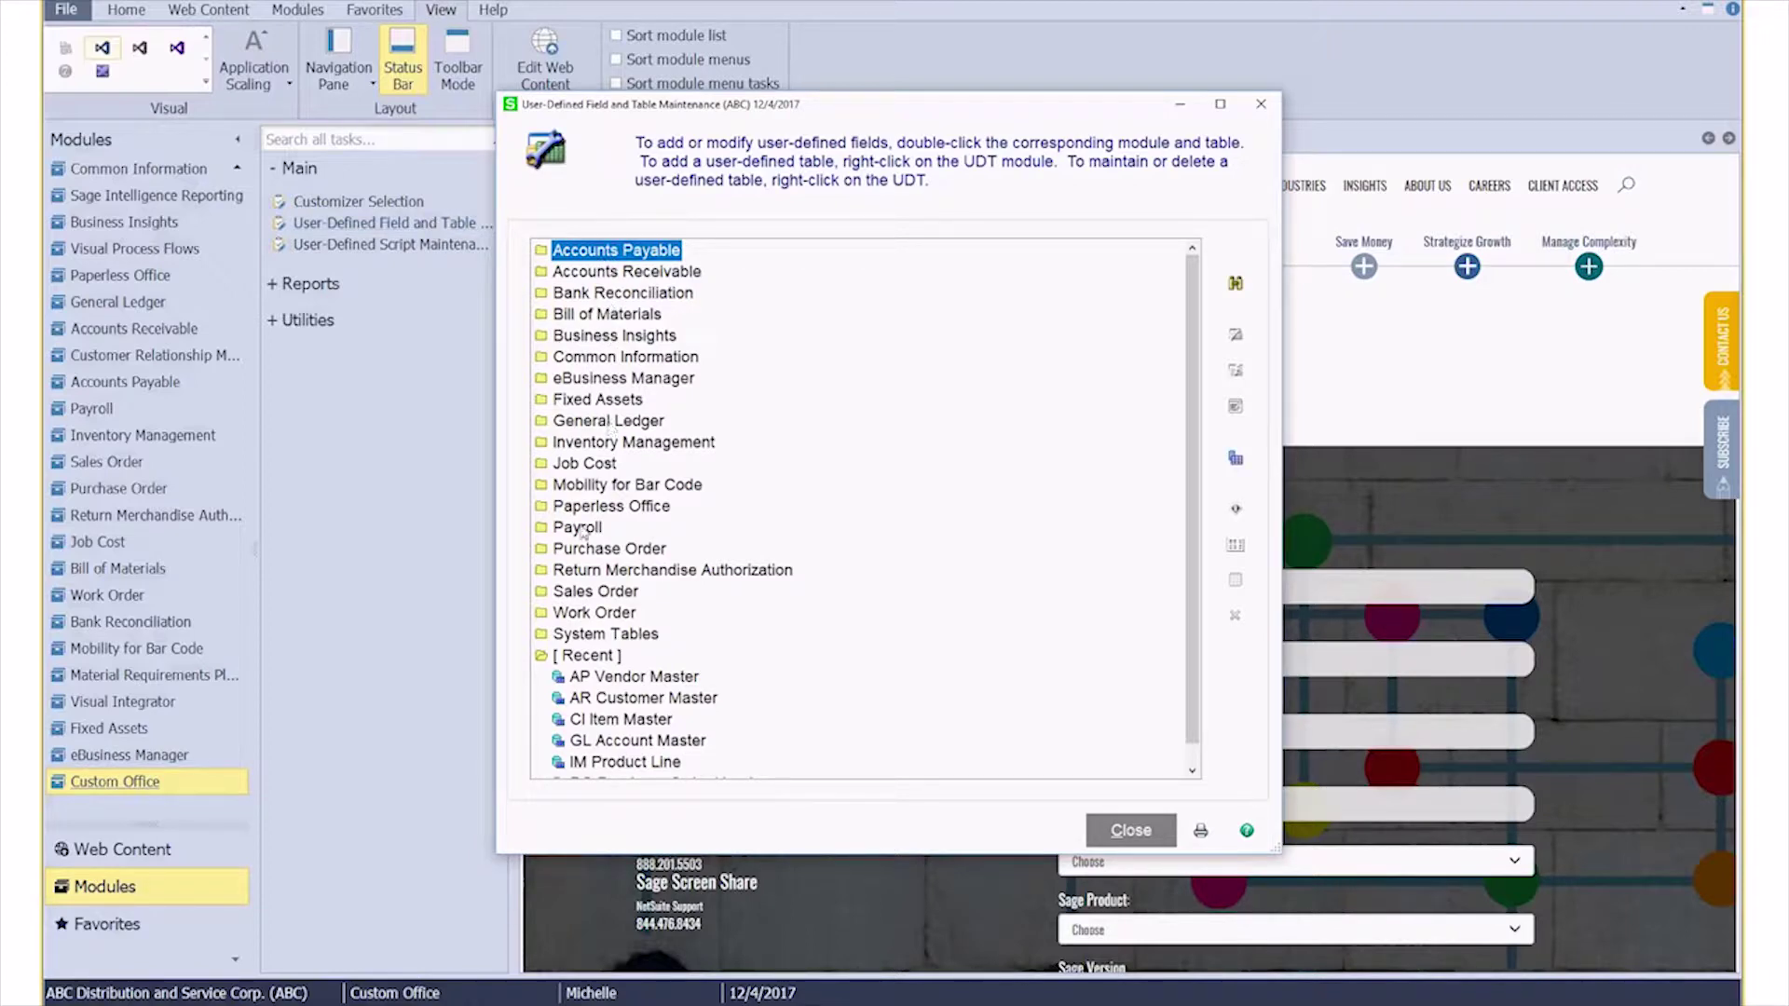
# Open Advanced Field Settings for the AP Vendor Master table under Accounts Payable
pyautogui.doubleClick(604, 251)
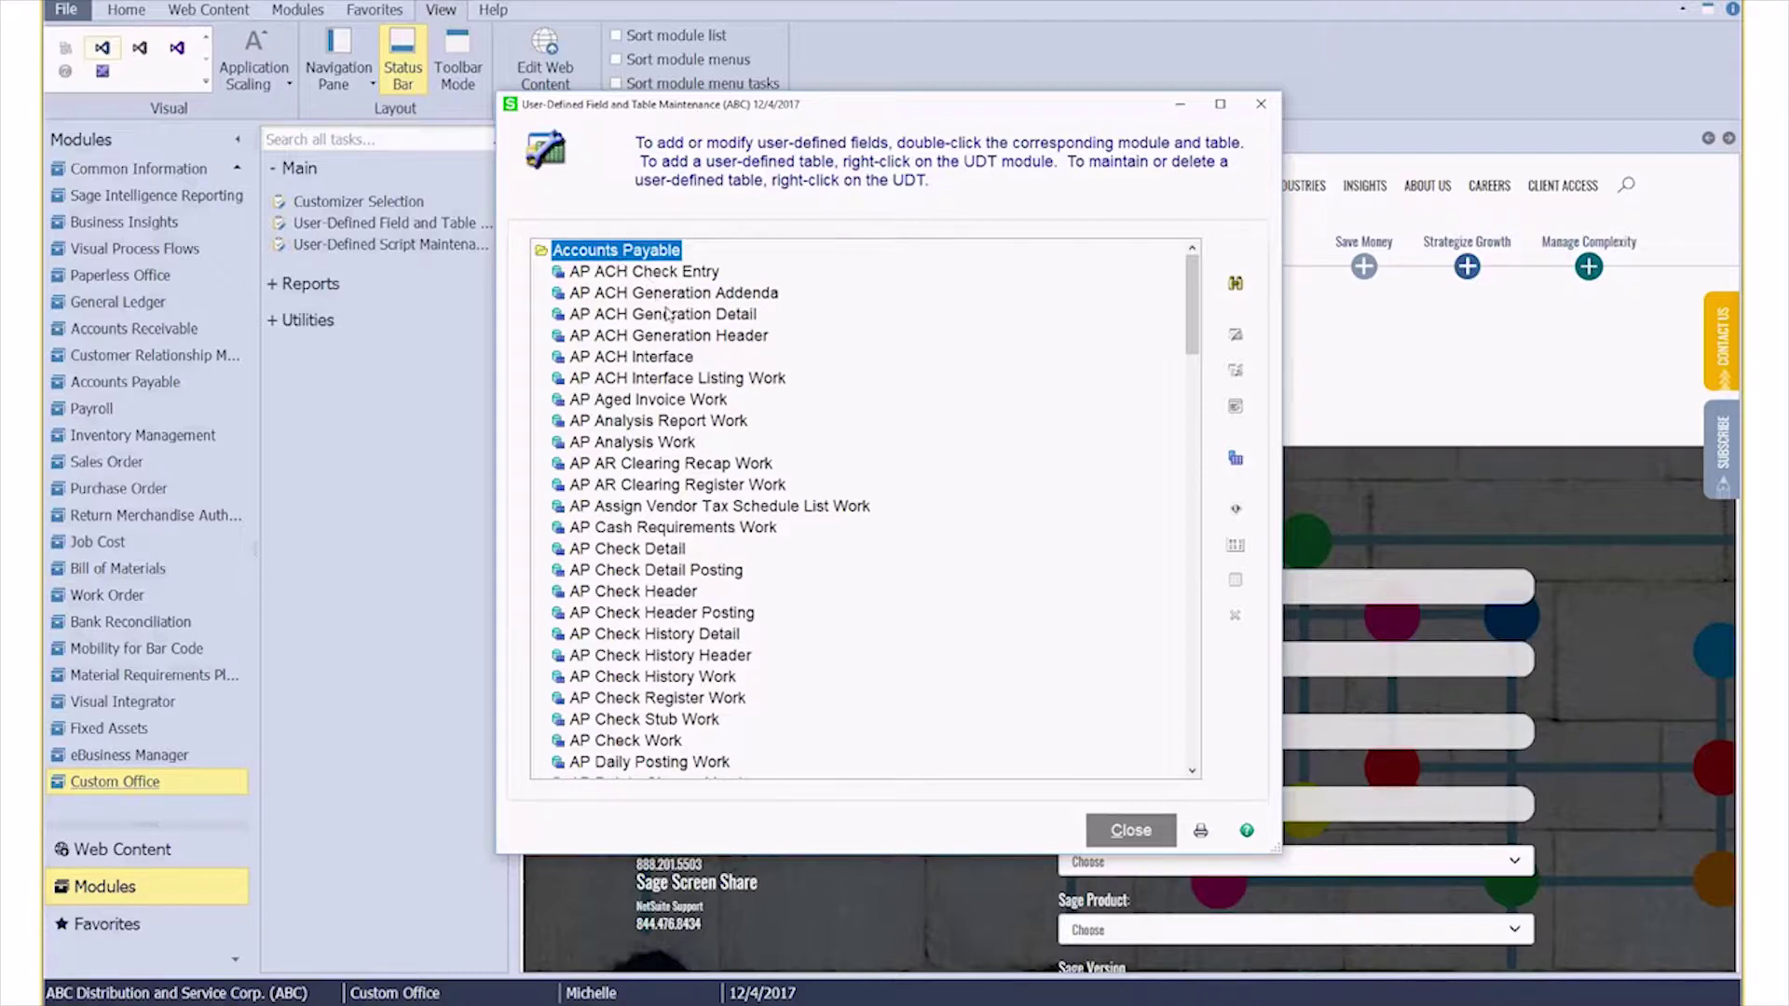
pyautogui.scroll(-1, 647, 356)
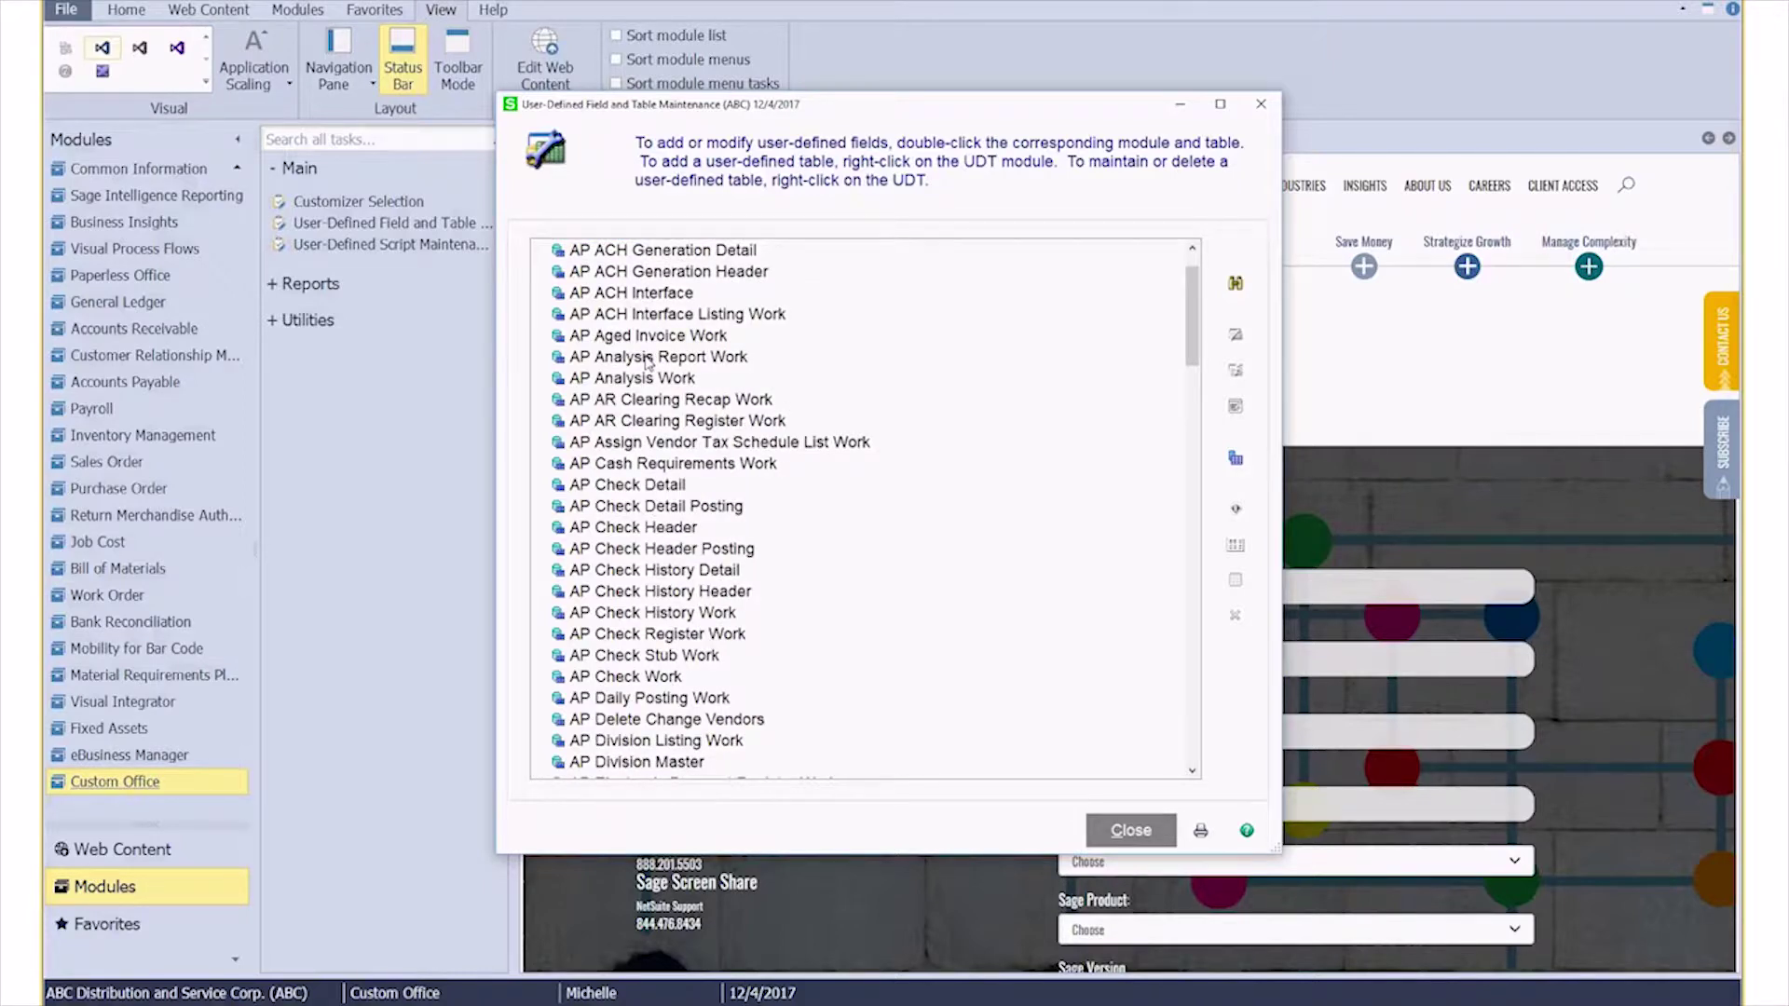
pyautogui.scroll(-20, 648, 361)
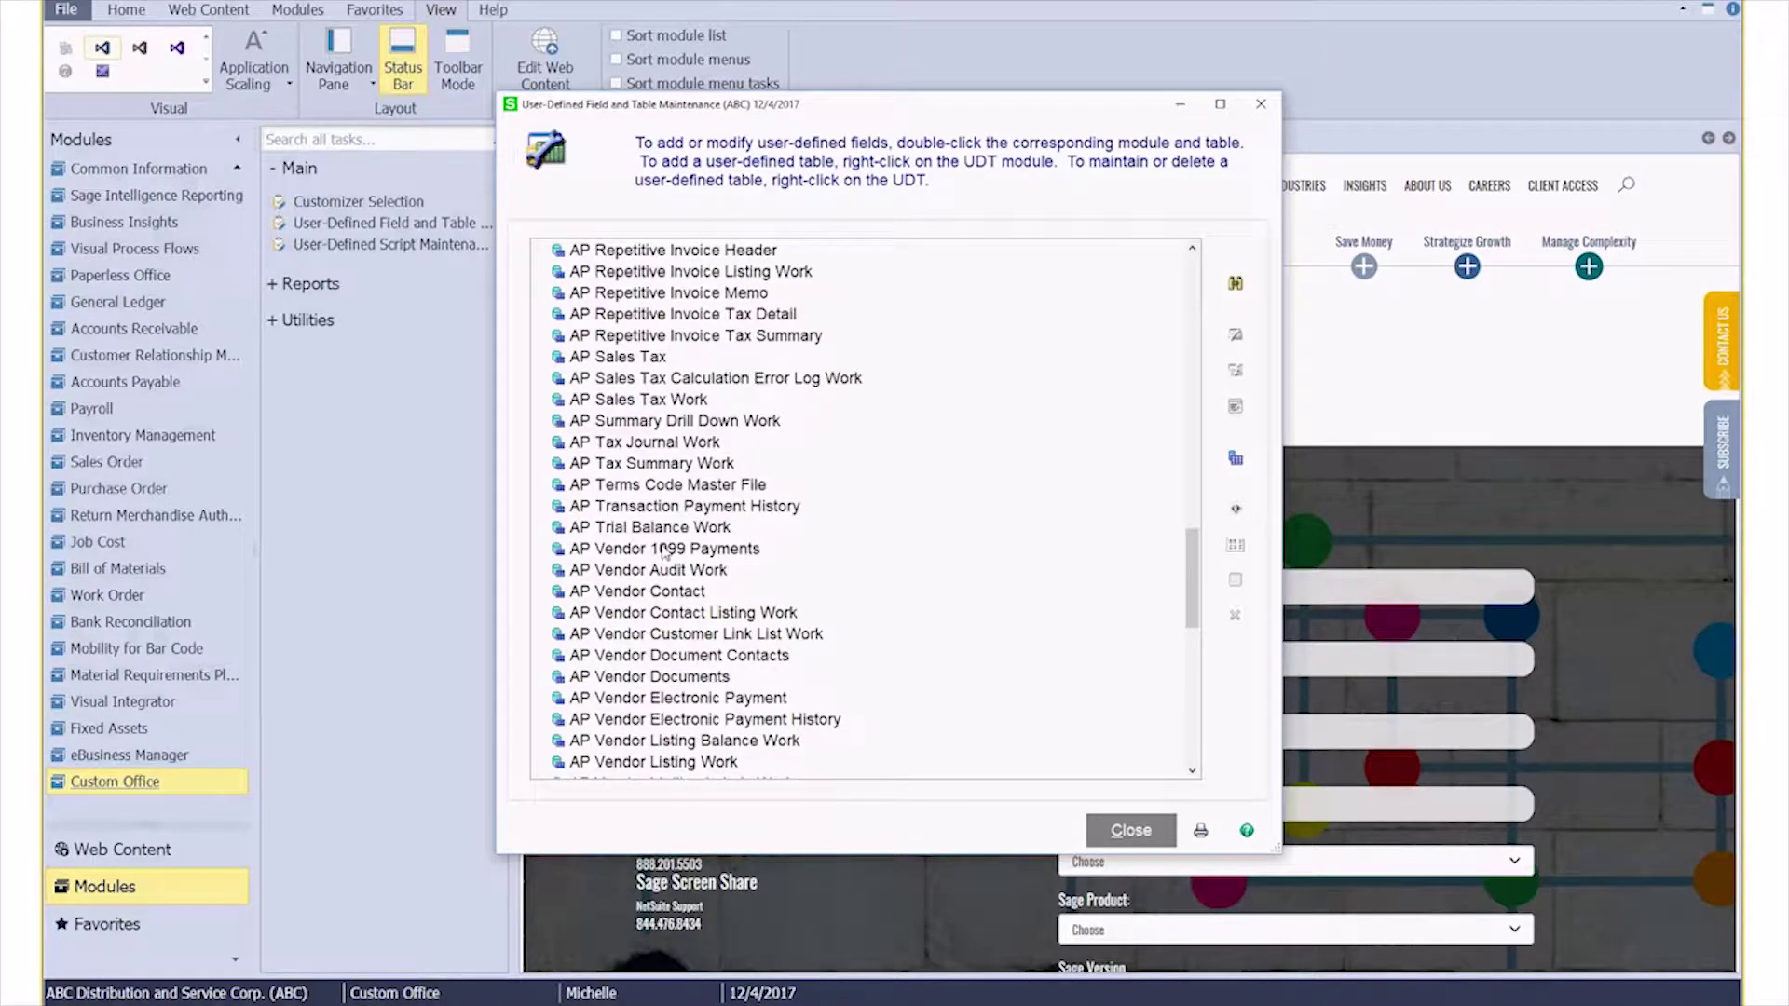
pyautogui.scroll(-3, 672, 559)
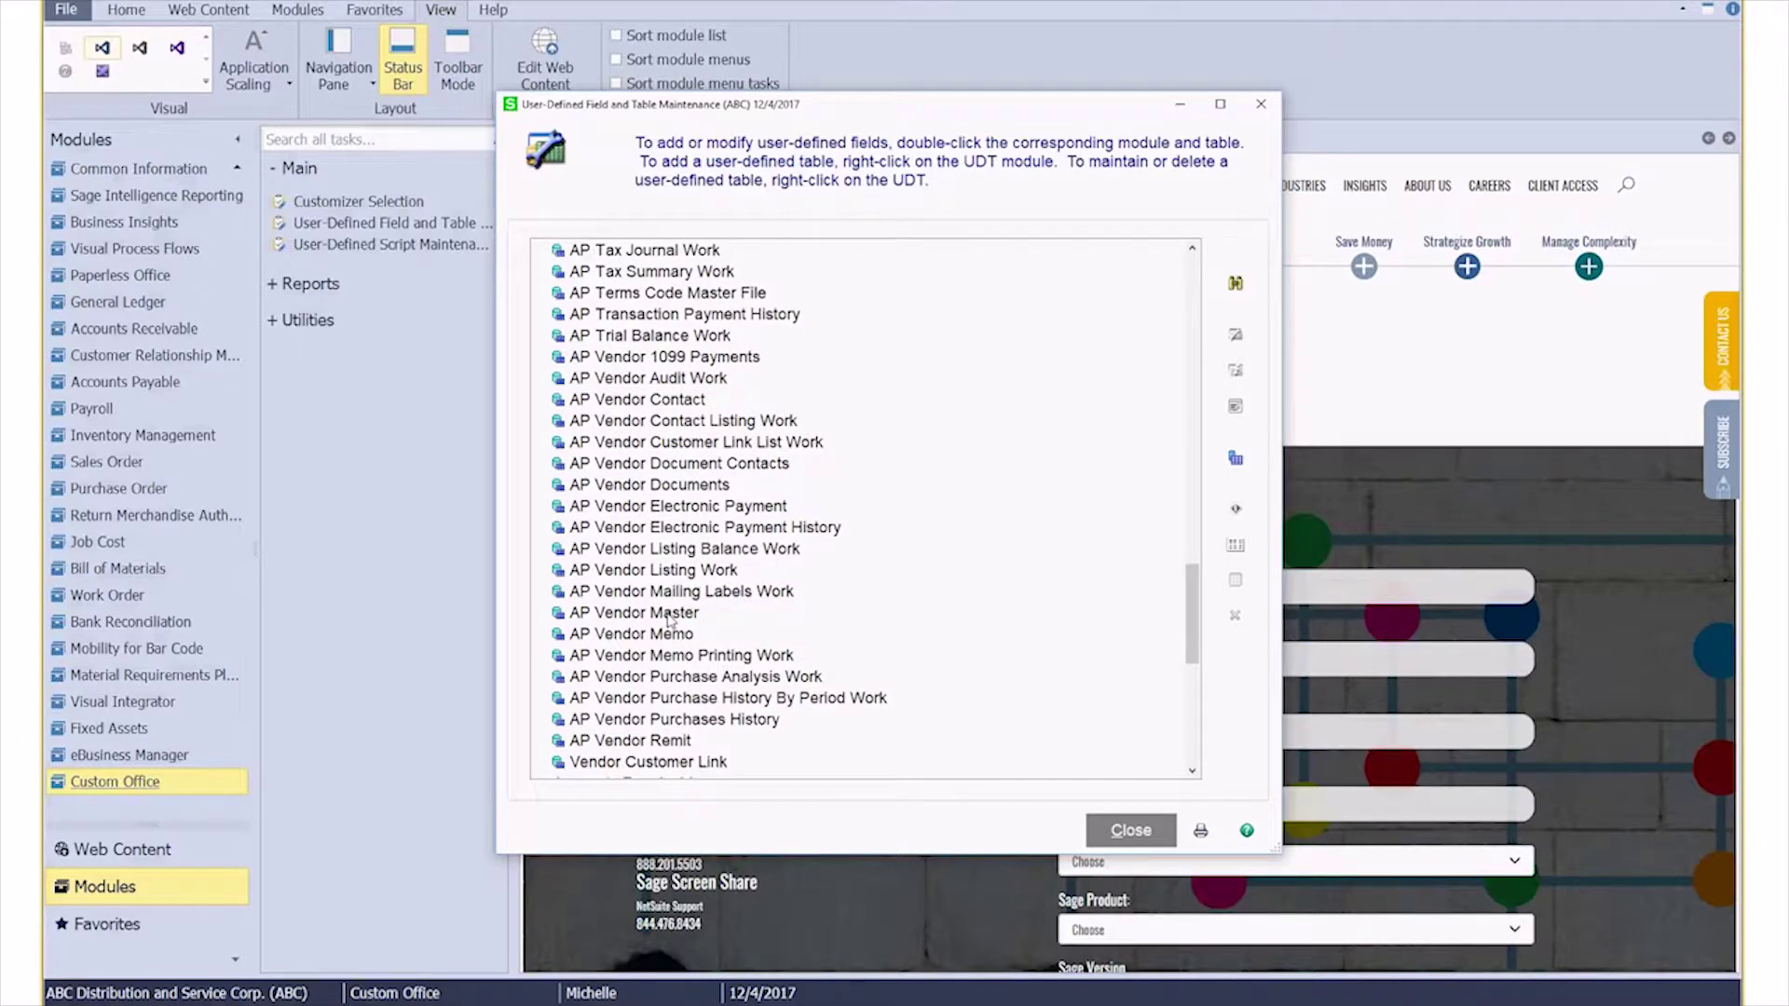
pyautogui.click(664, 617)
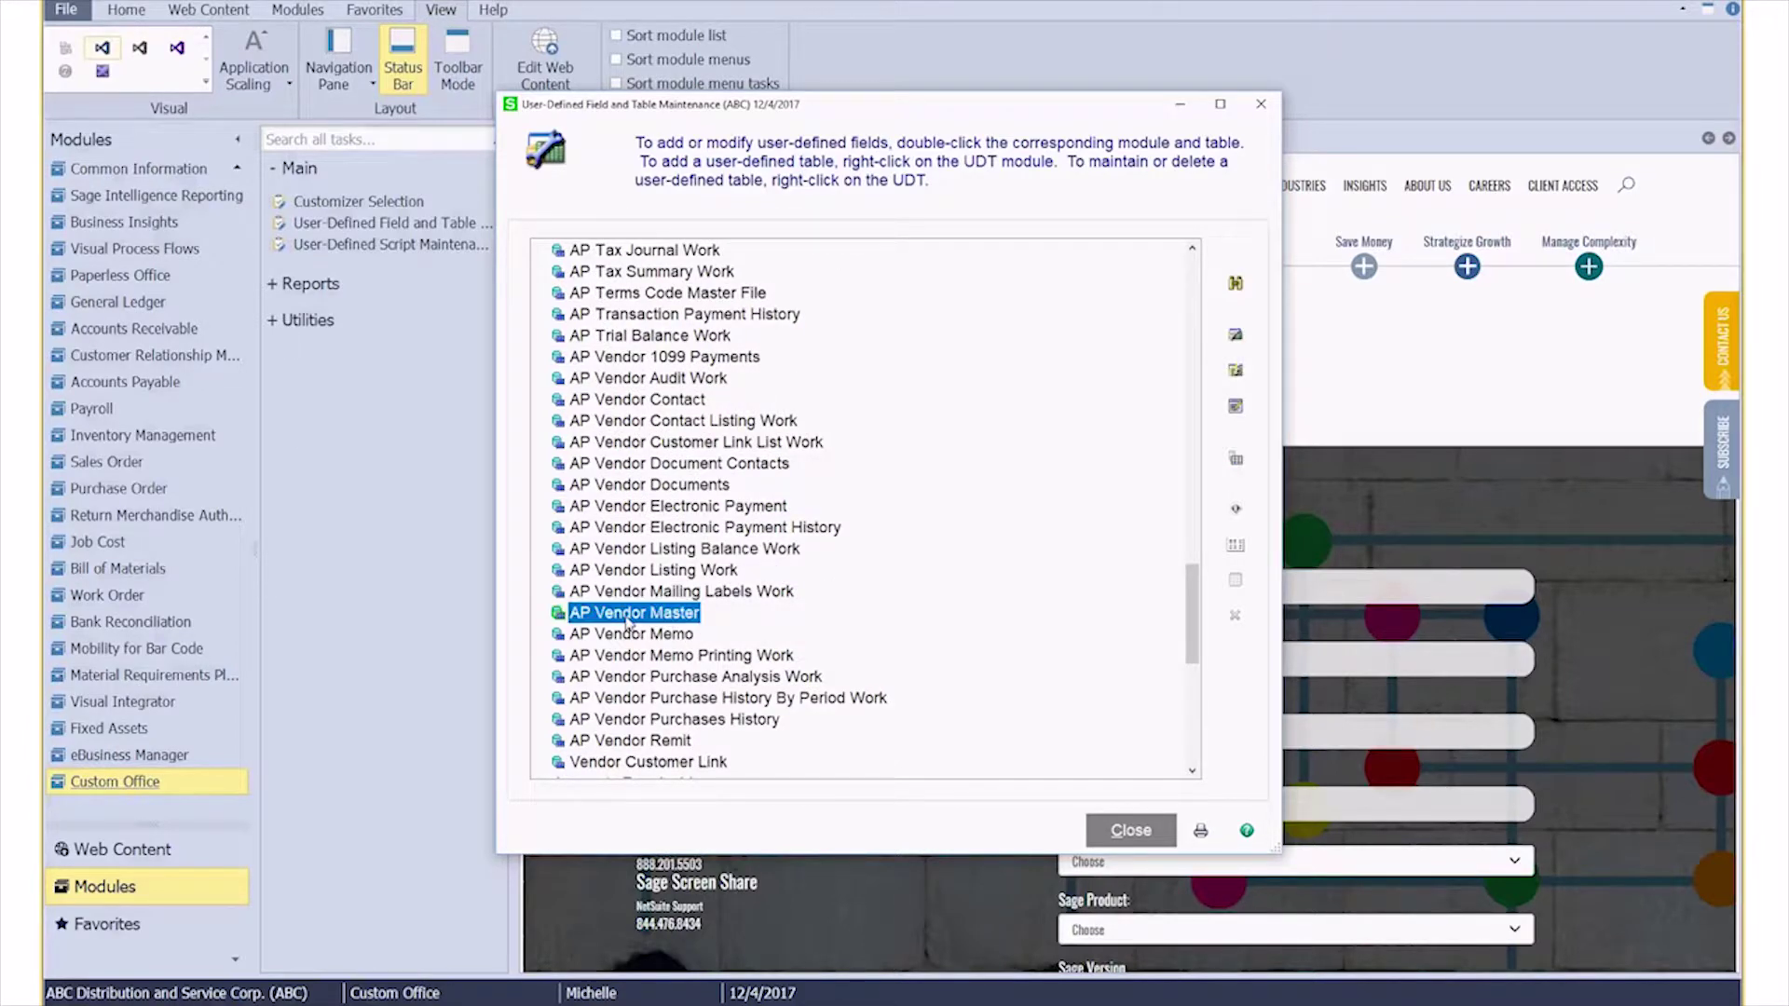
pyautogui.rightClick(629, 622)
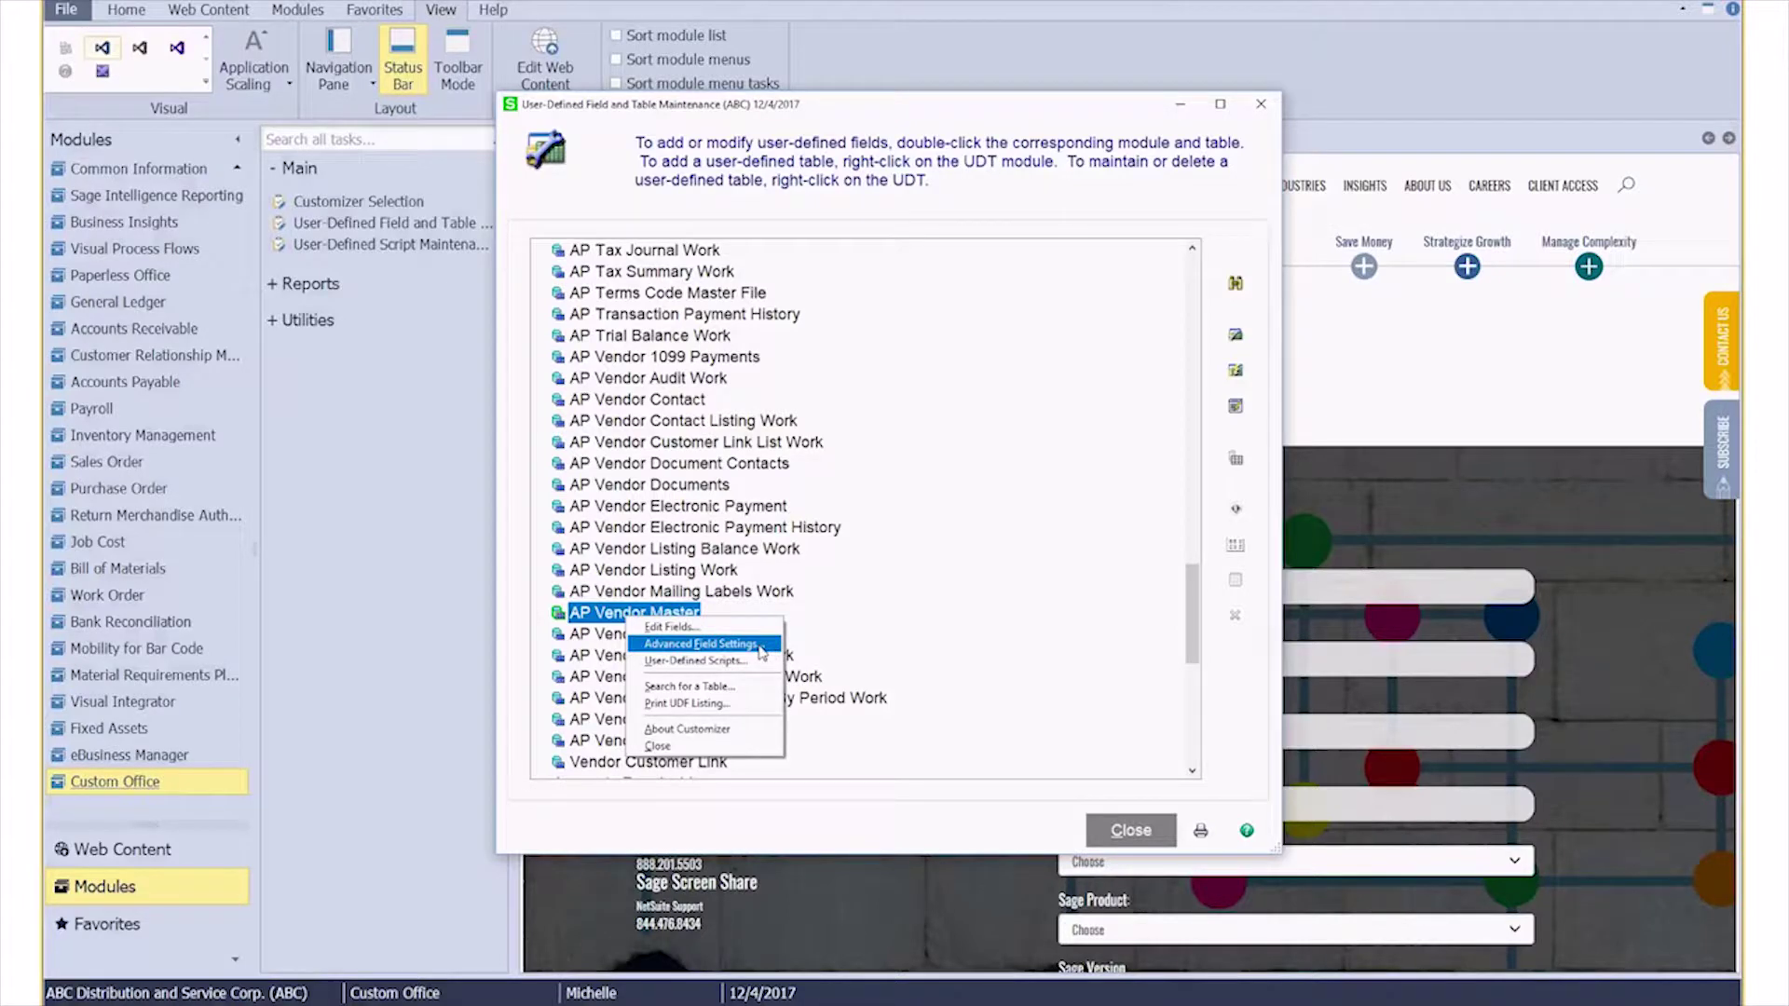
pyautogui.click(763, 651)
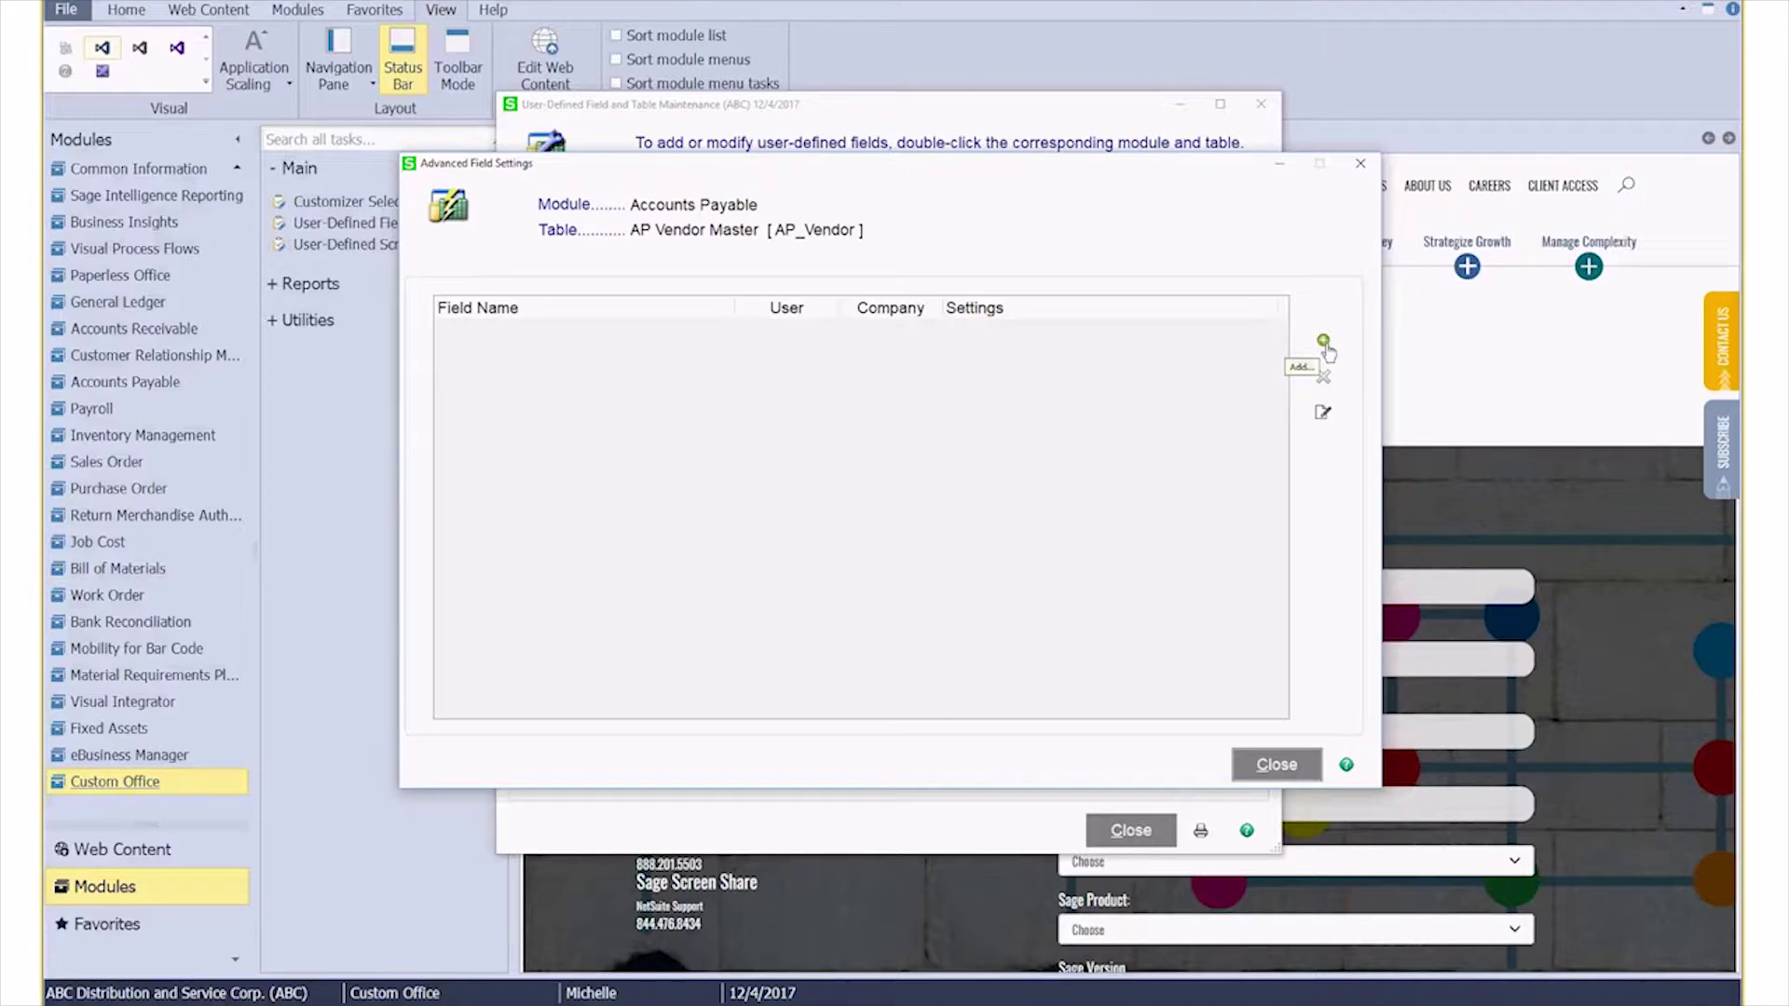
# Add a new field setting for the Reference field (Vendor Reference Number)
pyautogui.click(1324, 343)
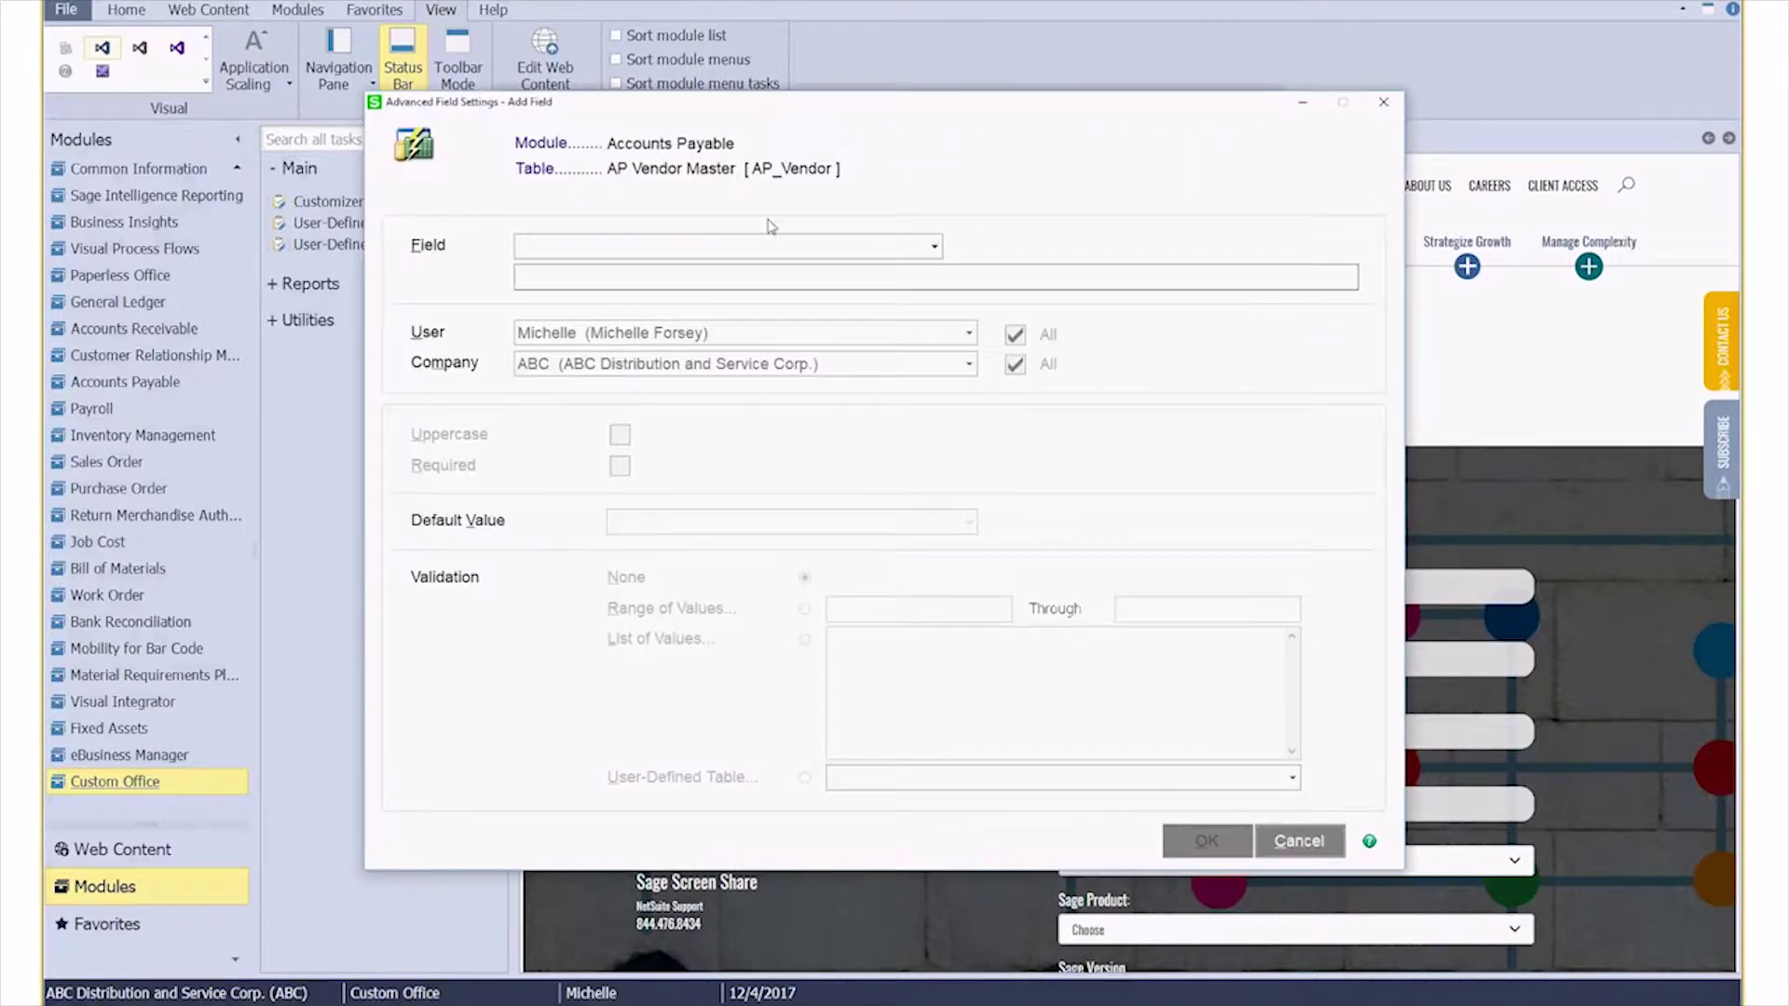
pyautogui.click(765, 252)
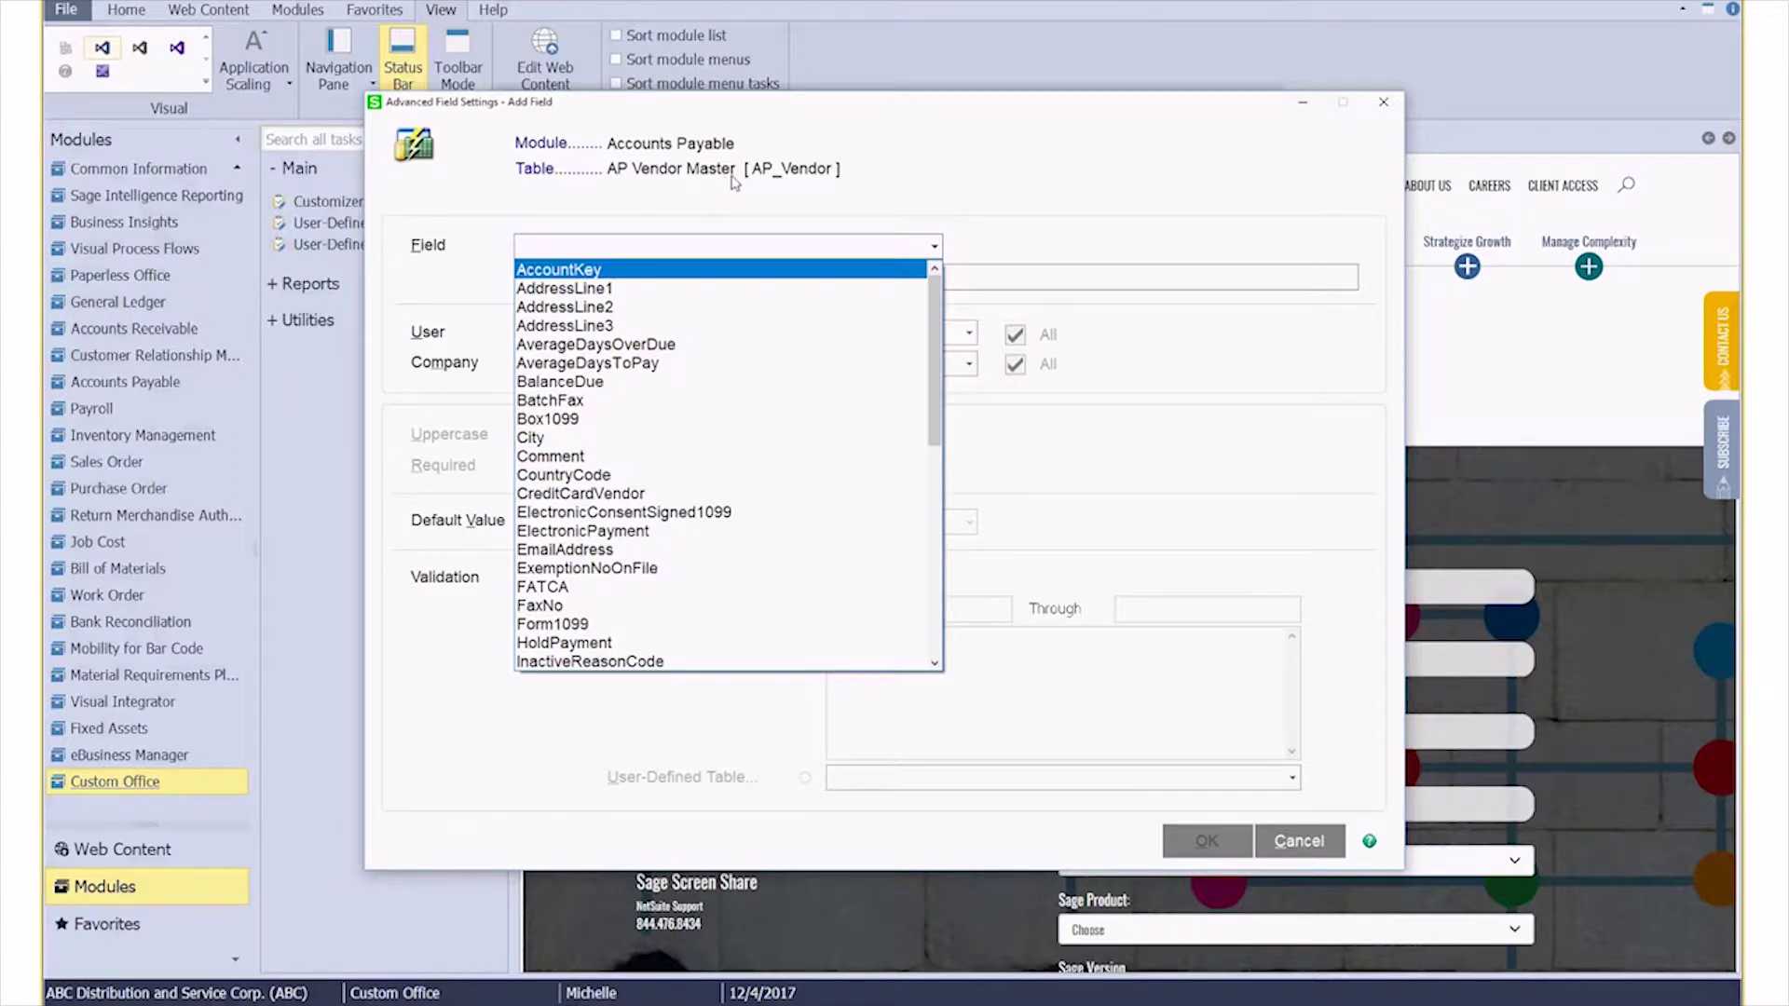
pyautogui.moveTo(935, 288); pyautogui.dragTo(938, 436)
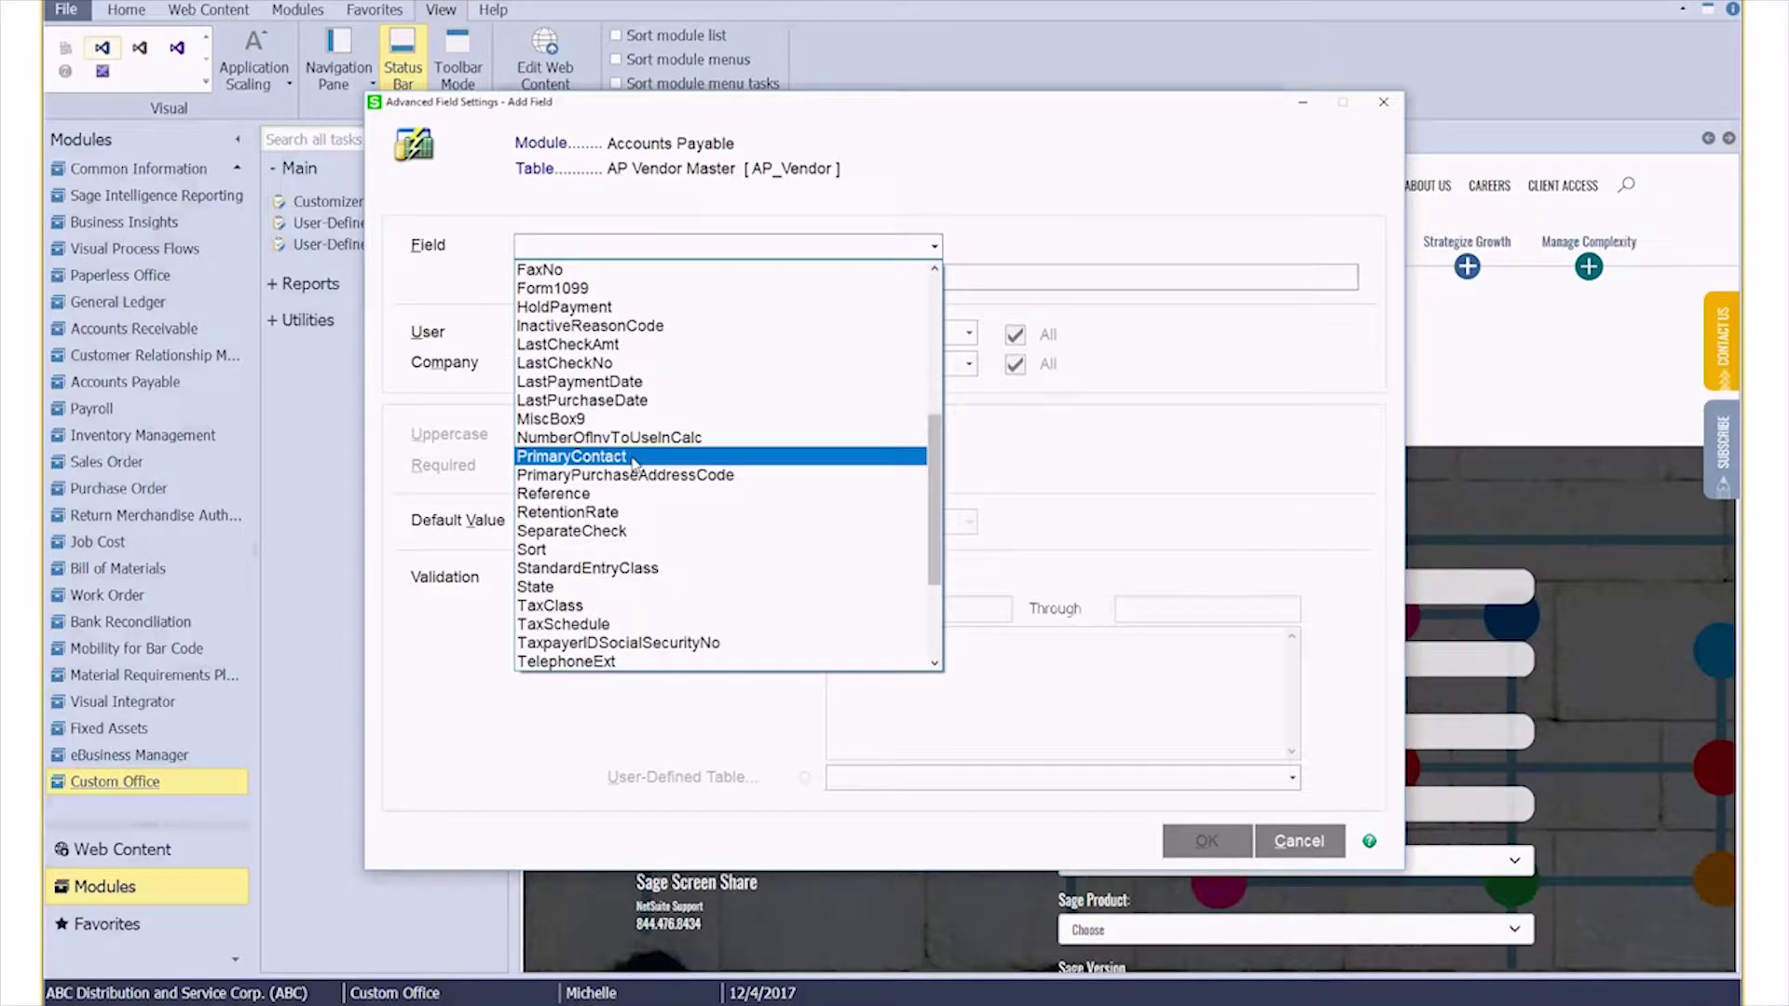
pyautogui.click(599, 495)
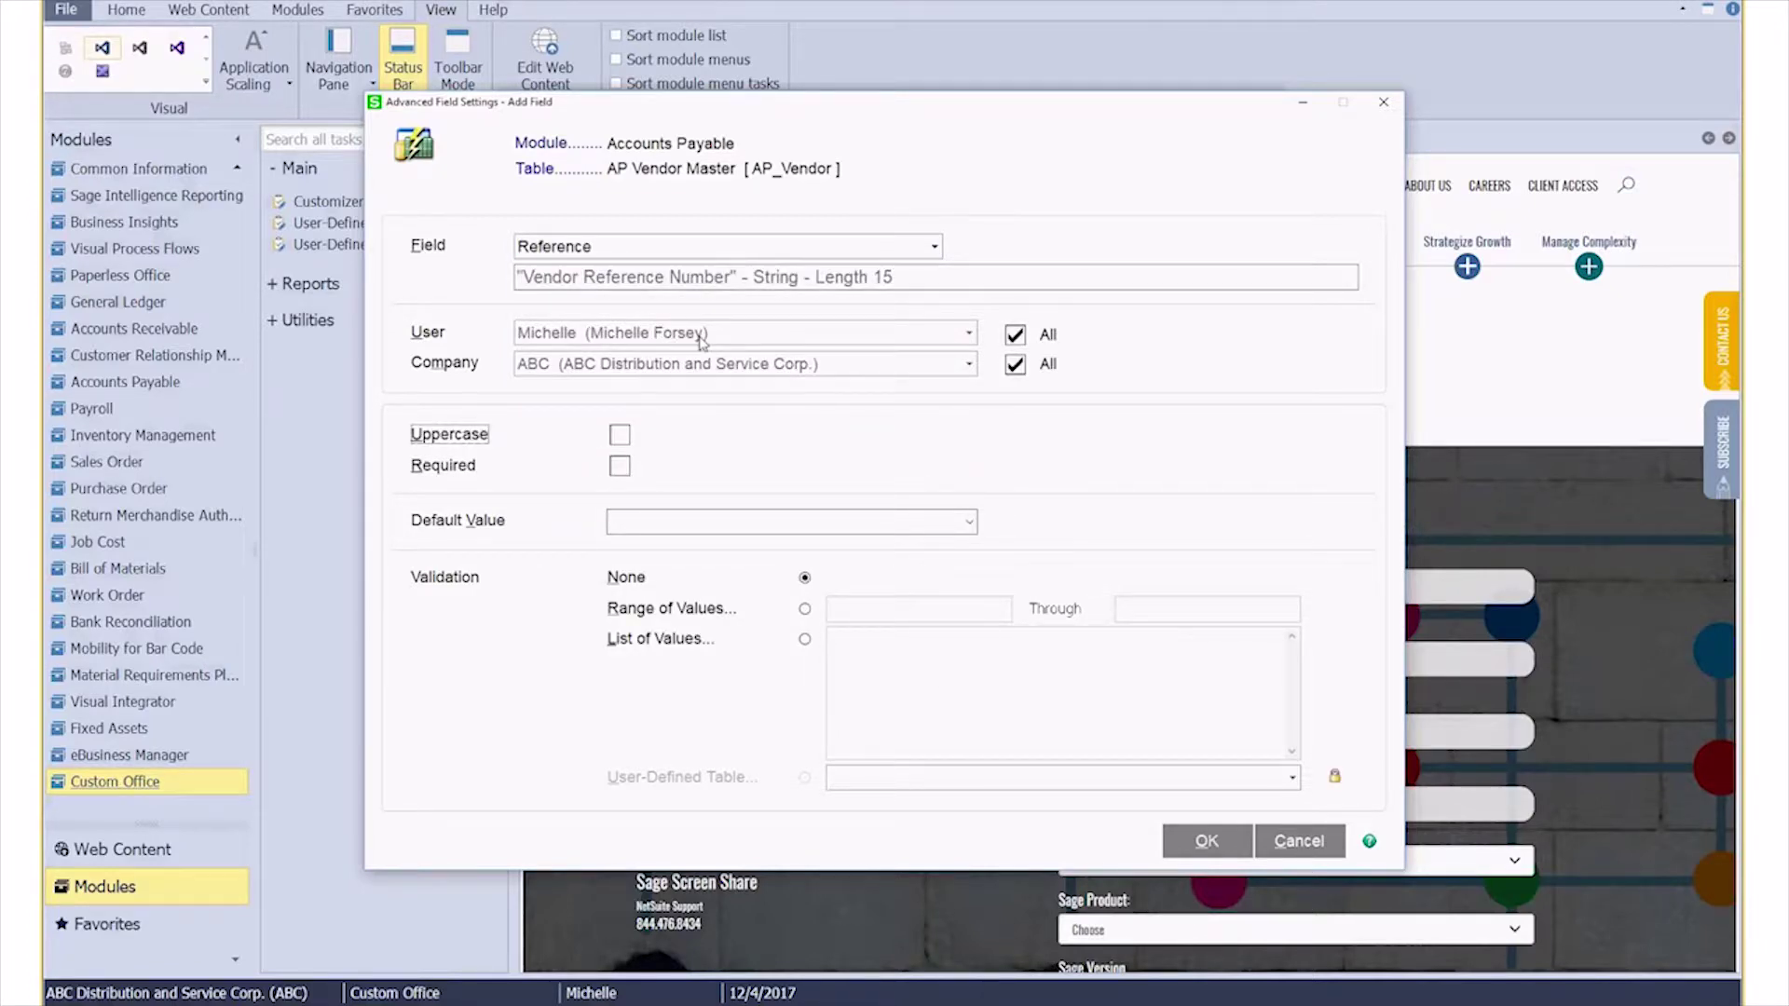
# Keep the Reference setting applied to All users and All companies, and tick Required
pyautogui.click(1017, 337)
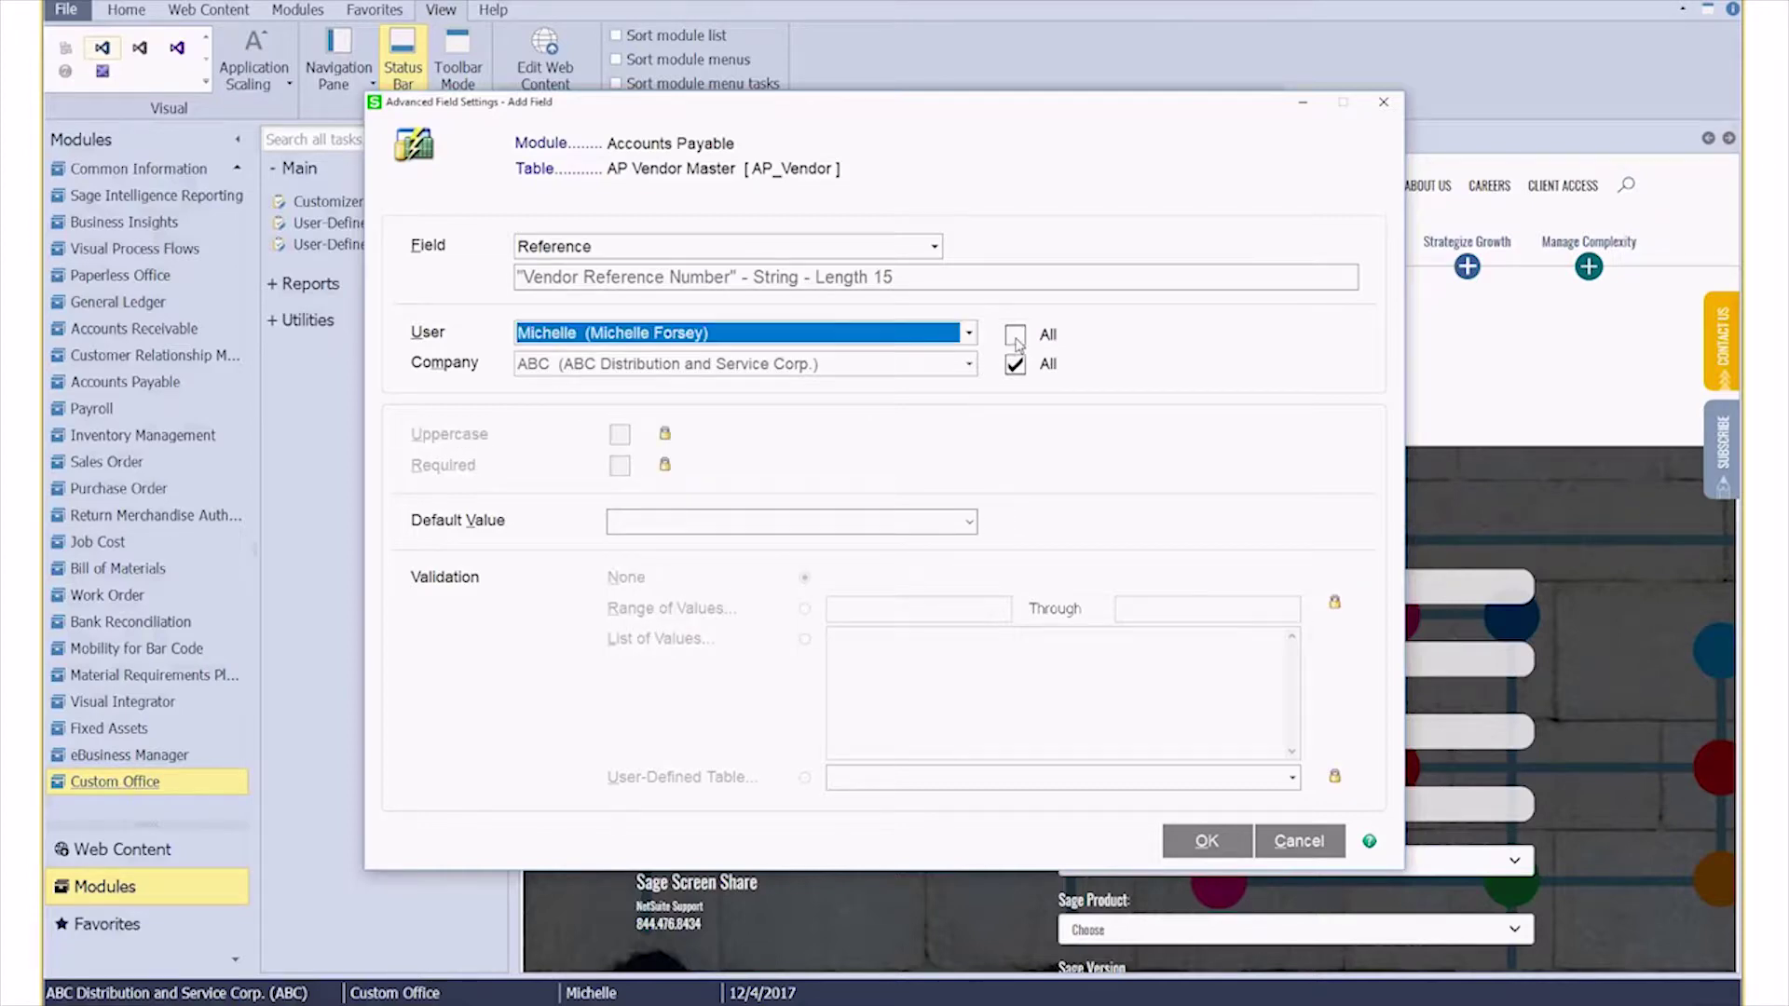
pyautogui.click(970, 333)
pyautogui.click(1015, 335)
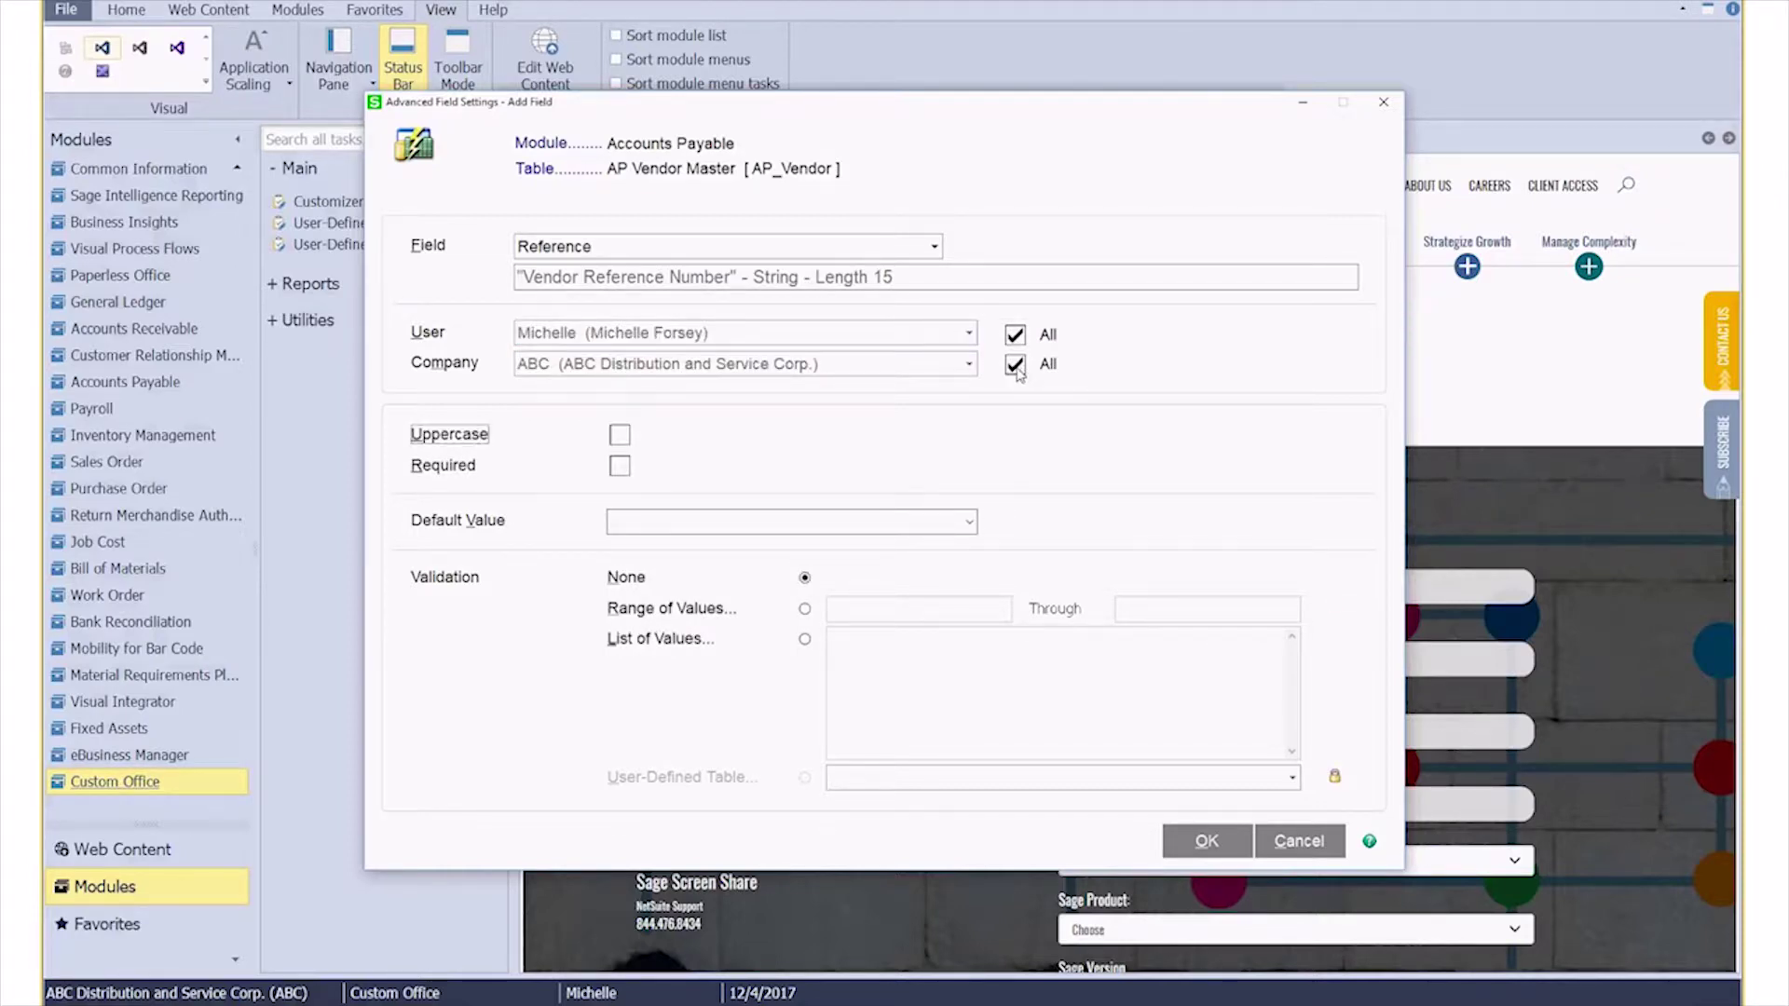
pyautogui.click(1015, 364)
pyautogui.click(971, 365)
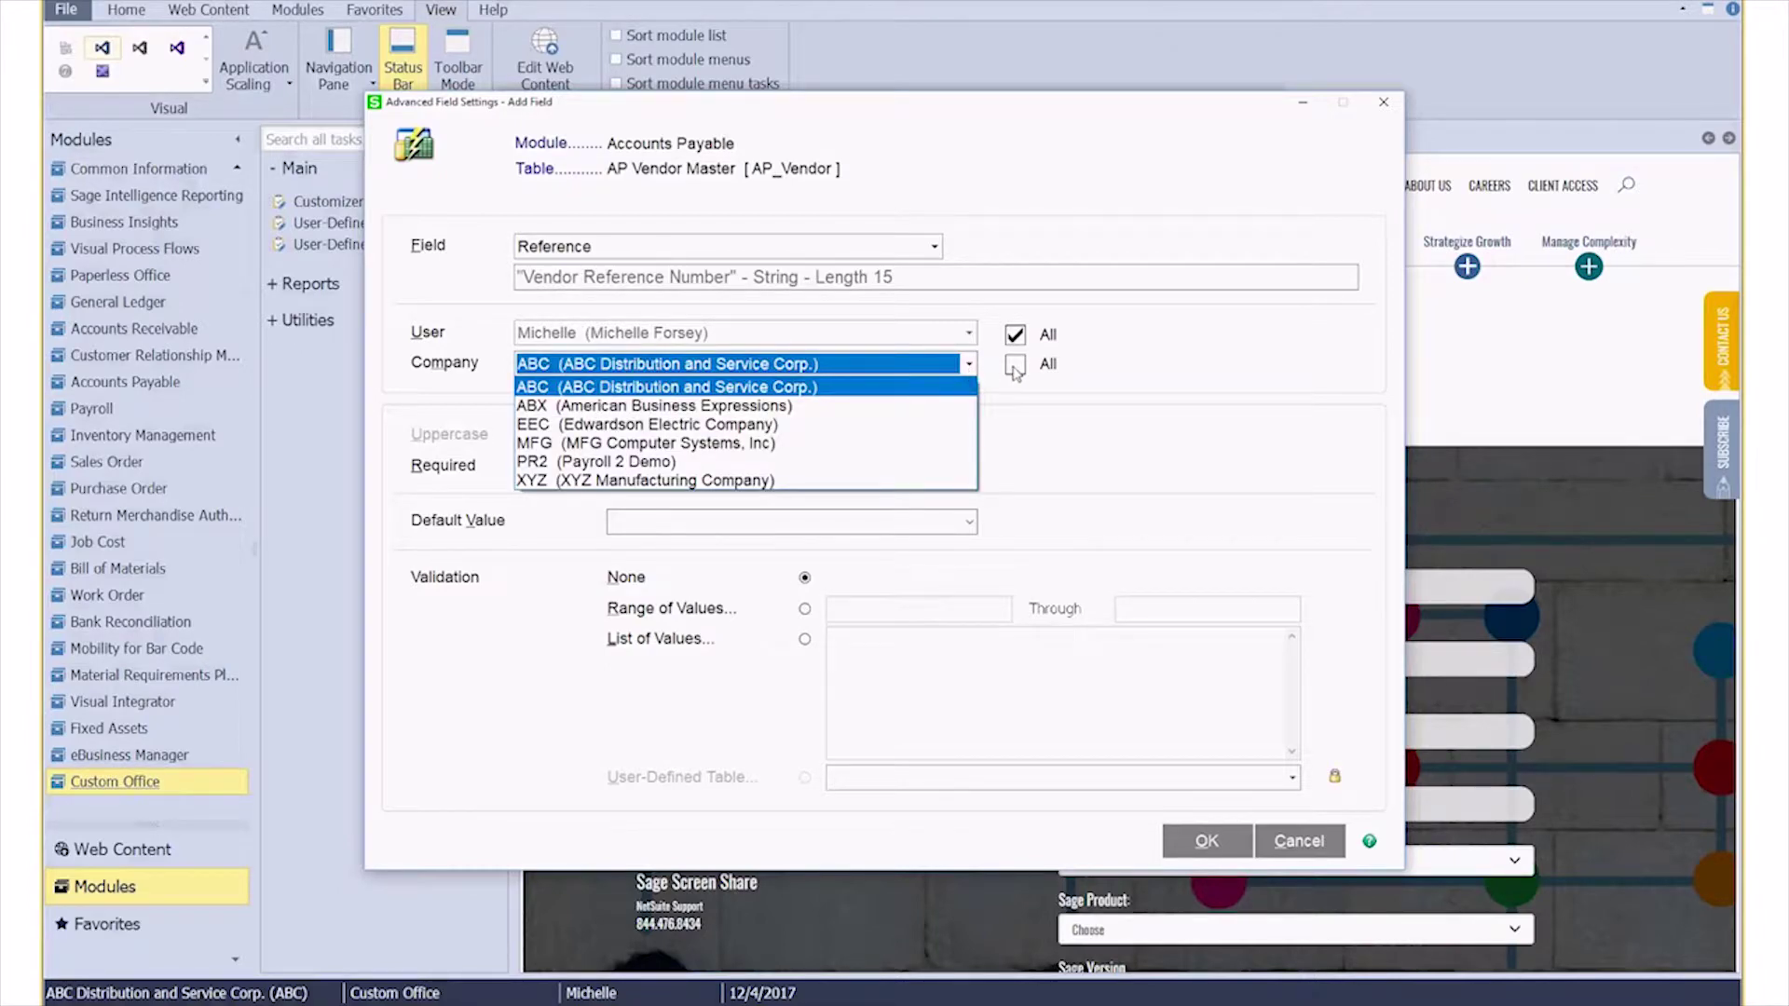
pyautogui.click(1016, 371)
pyautogui.click(1015, 367)
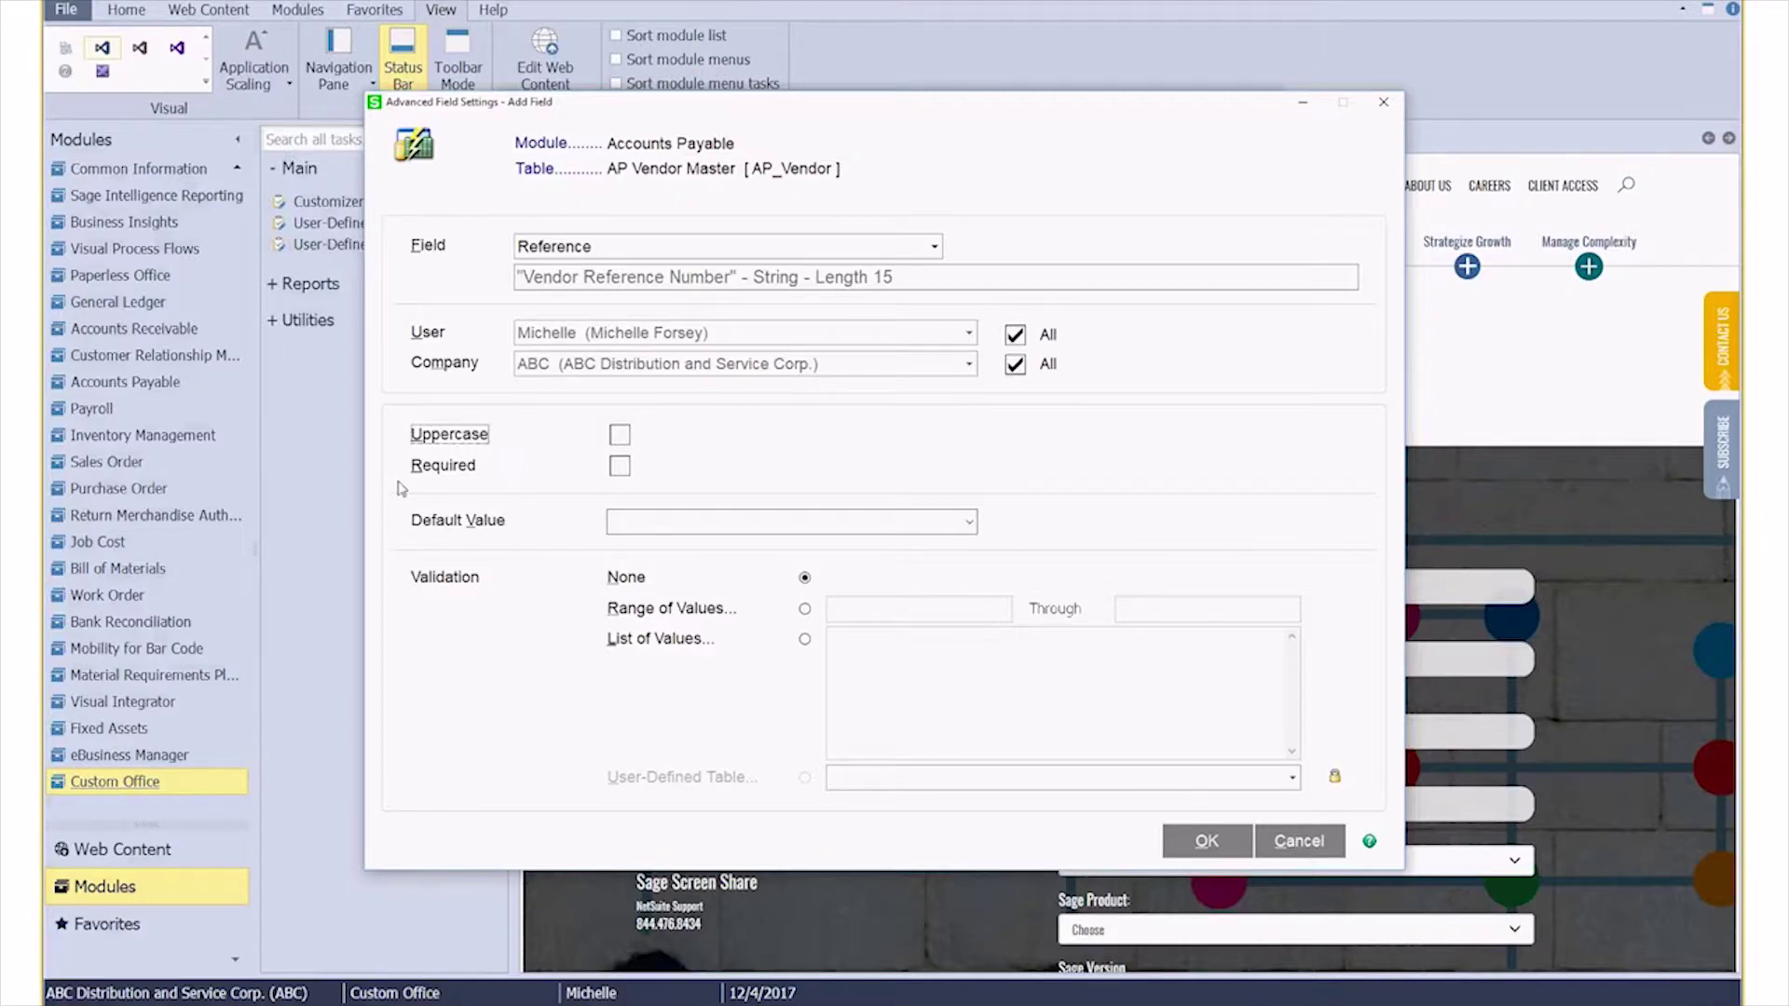
pyautogui.click(619, 468)
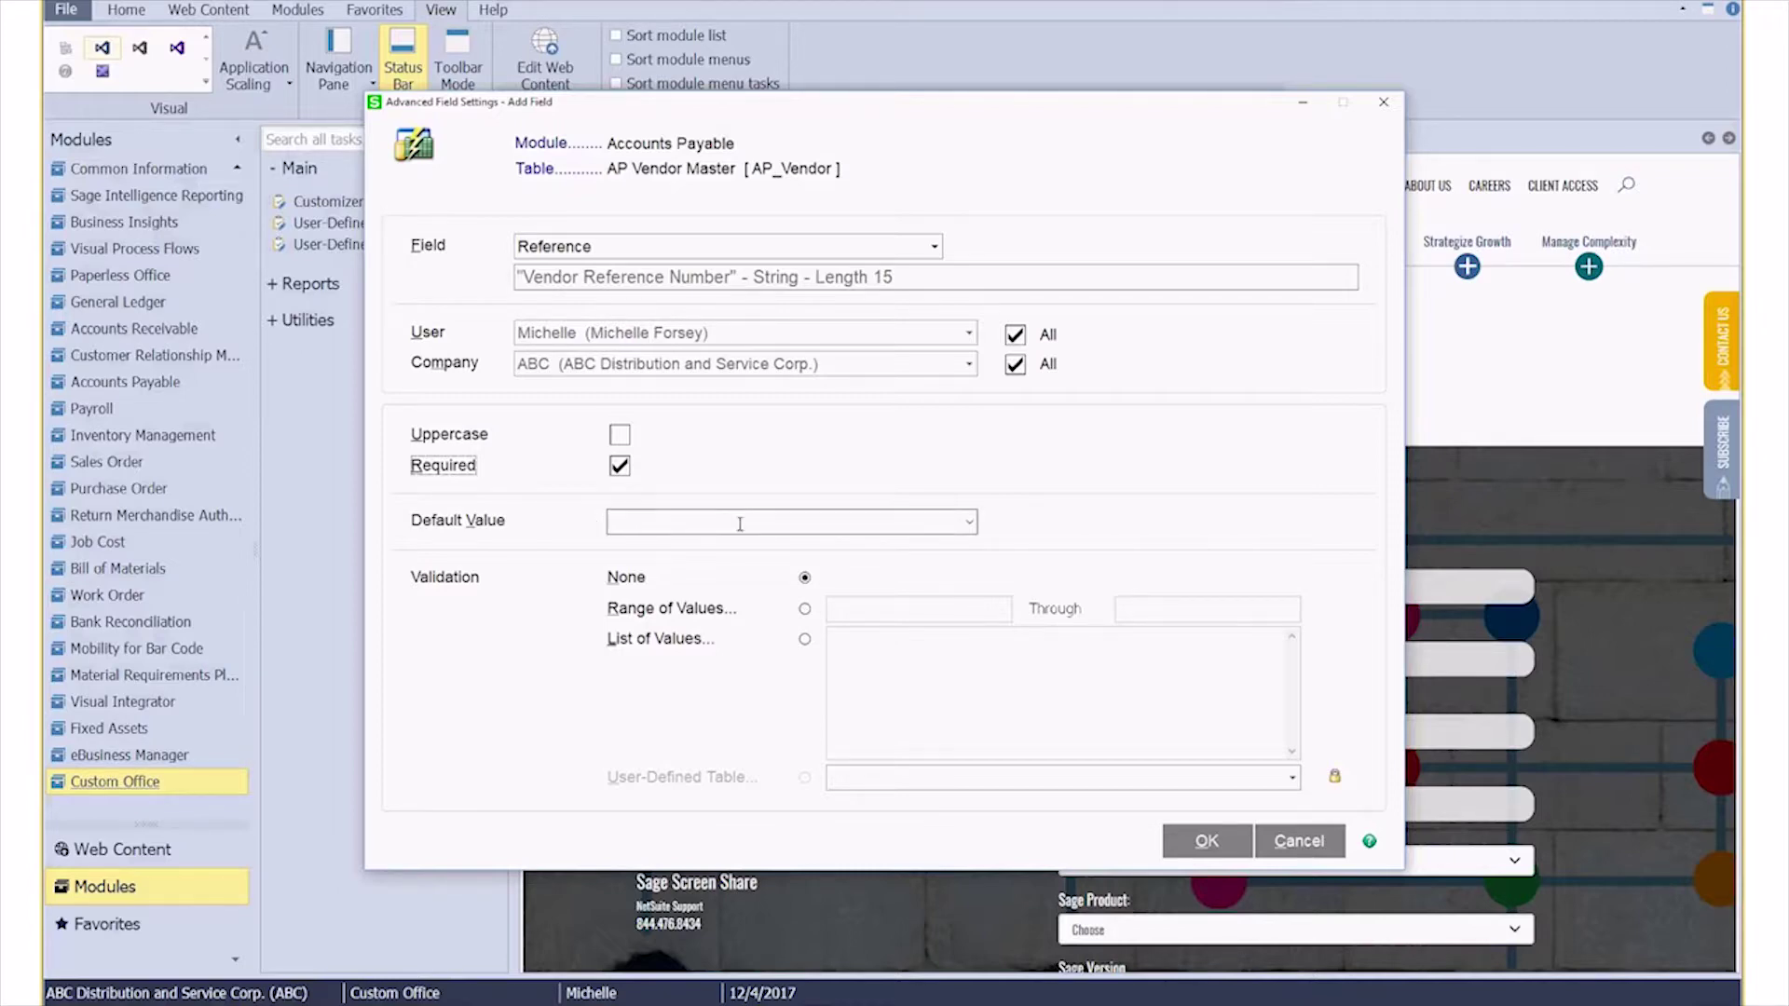
pyautogui.click(671, 523)
# Leave validation at None and save the required Reference field setting
pyautogui.click(804, 641)
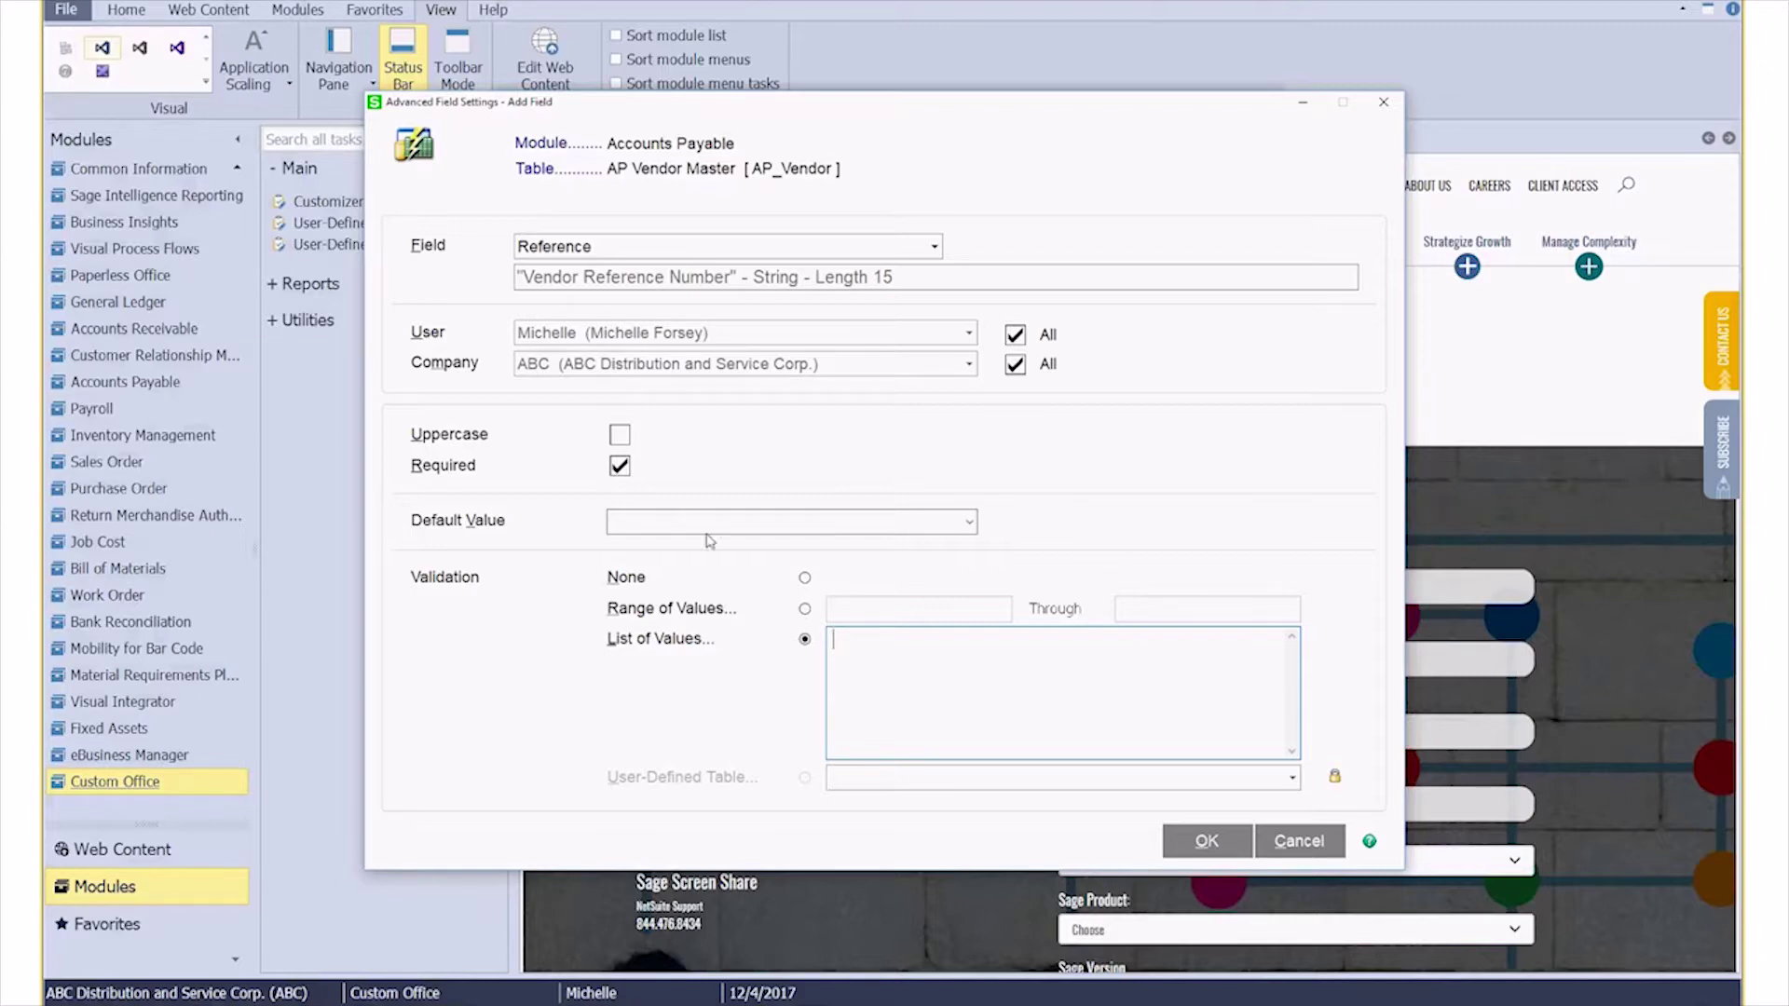
pyautogui.click(643, 583)
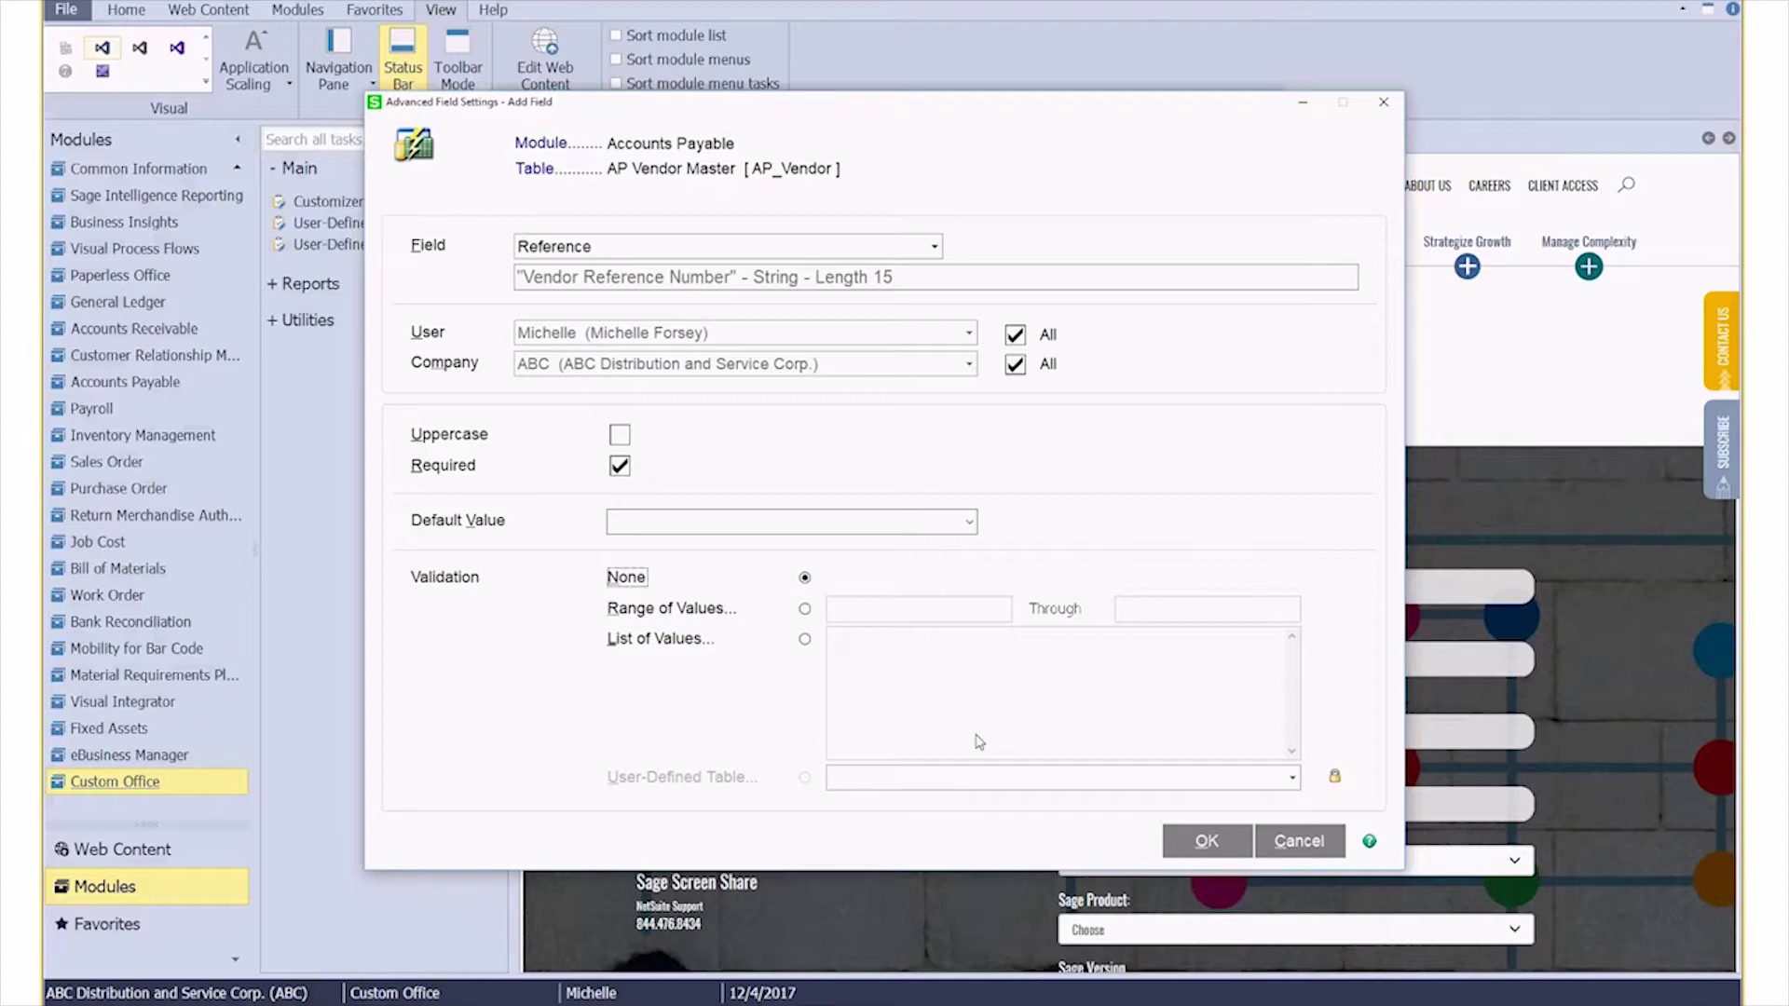
pyautogui.click(1202, 843)
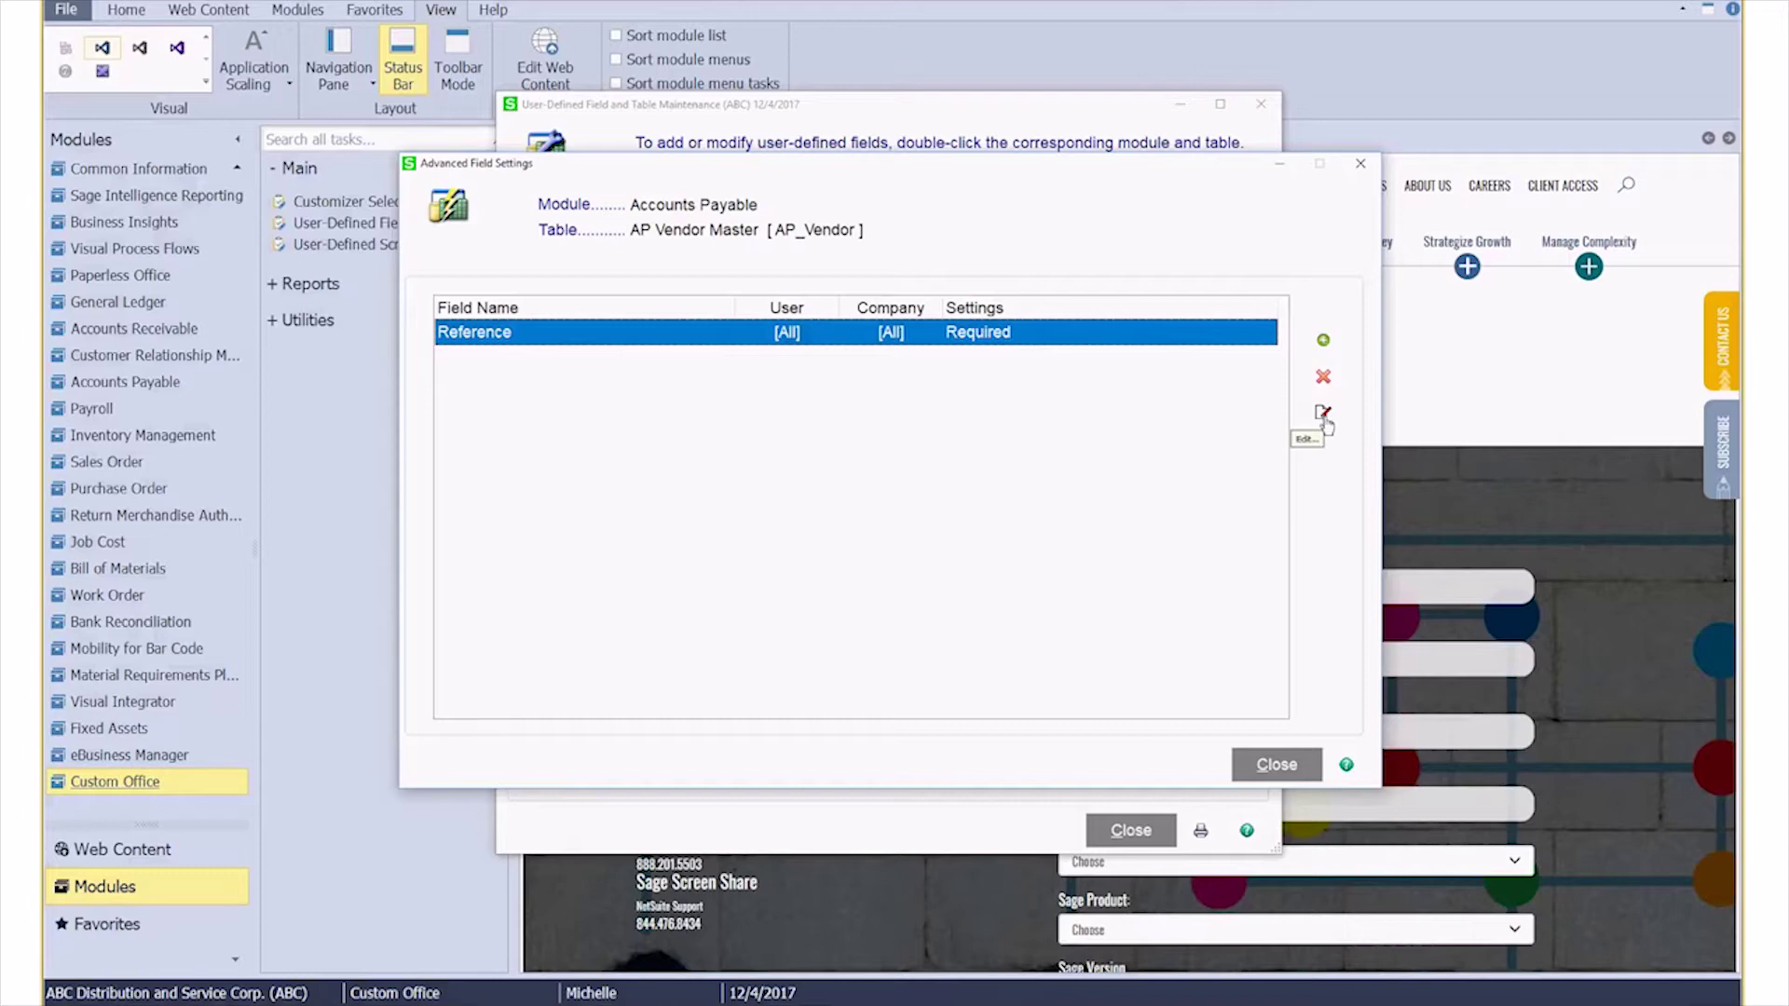
# Close the Advanced Field Settings window
pyautogui.click(1276, 765)
# Close field maintenance and open Accounts Payable Vendor Maintenance
pyautogui.click(1130, 830)
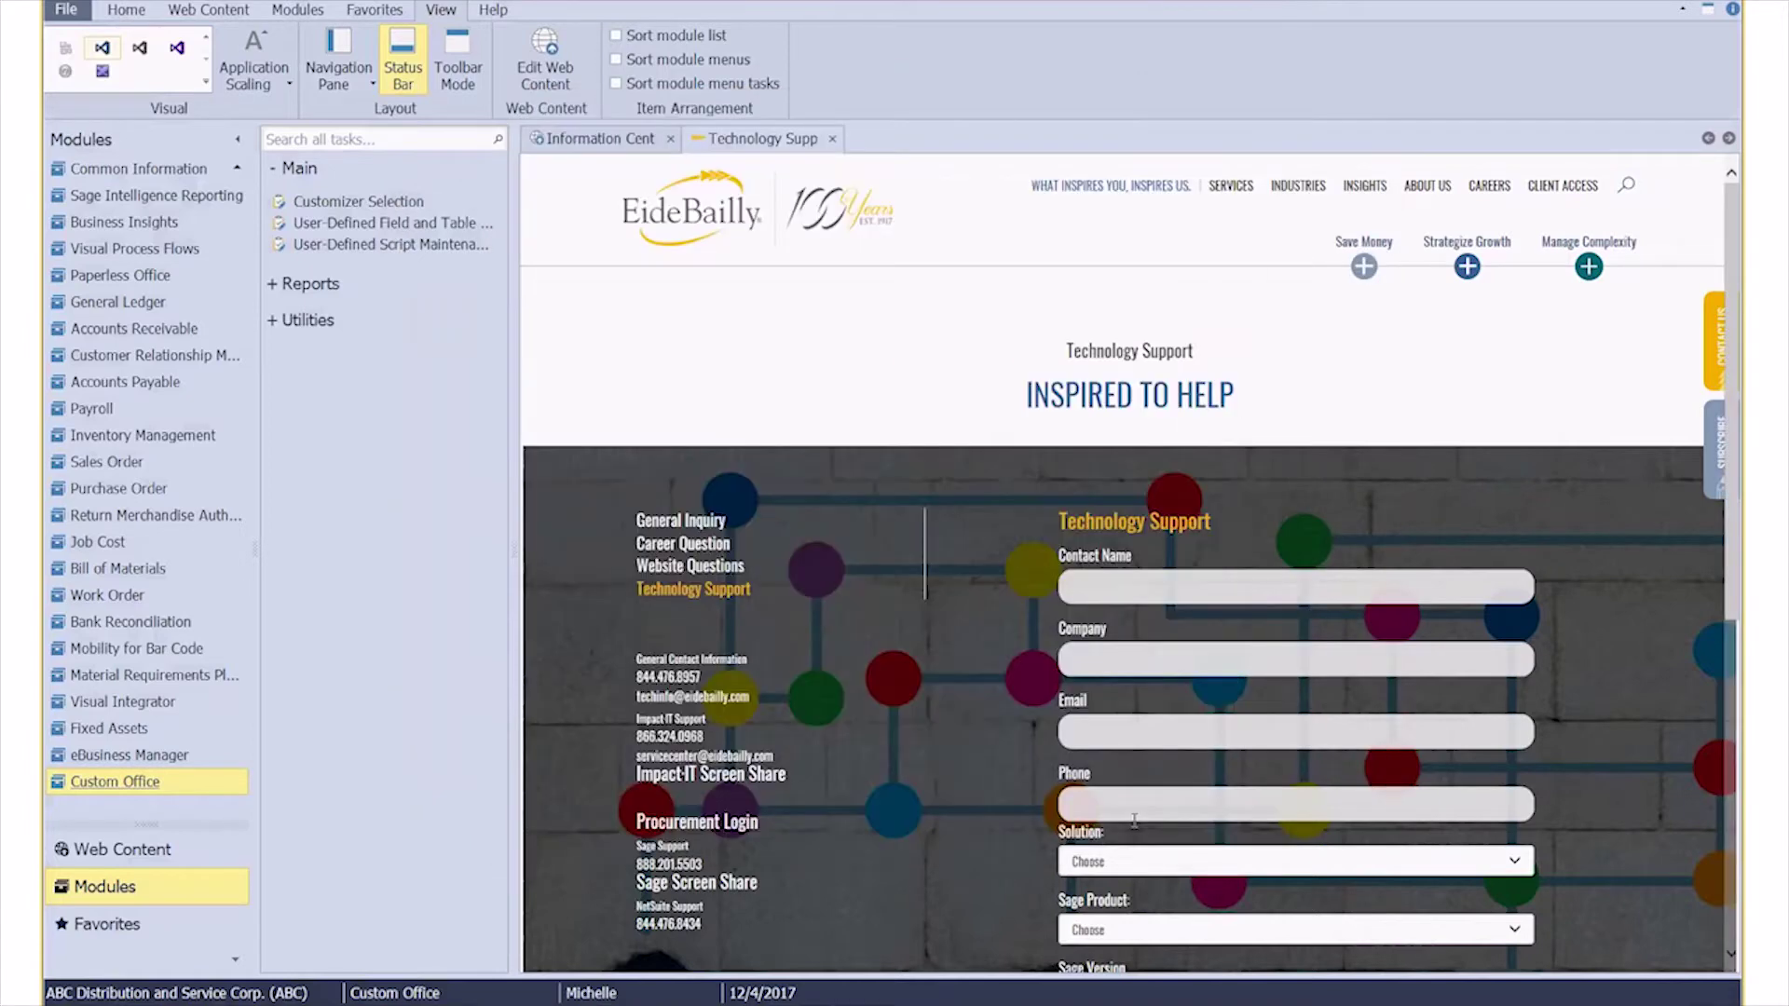
pyautogui.click(141, 381)
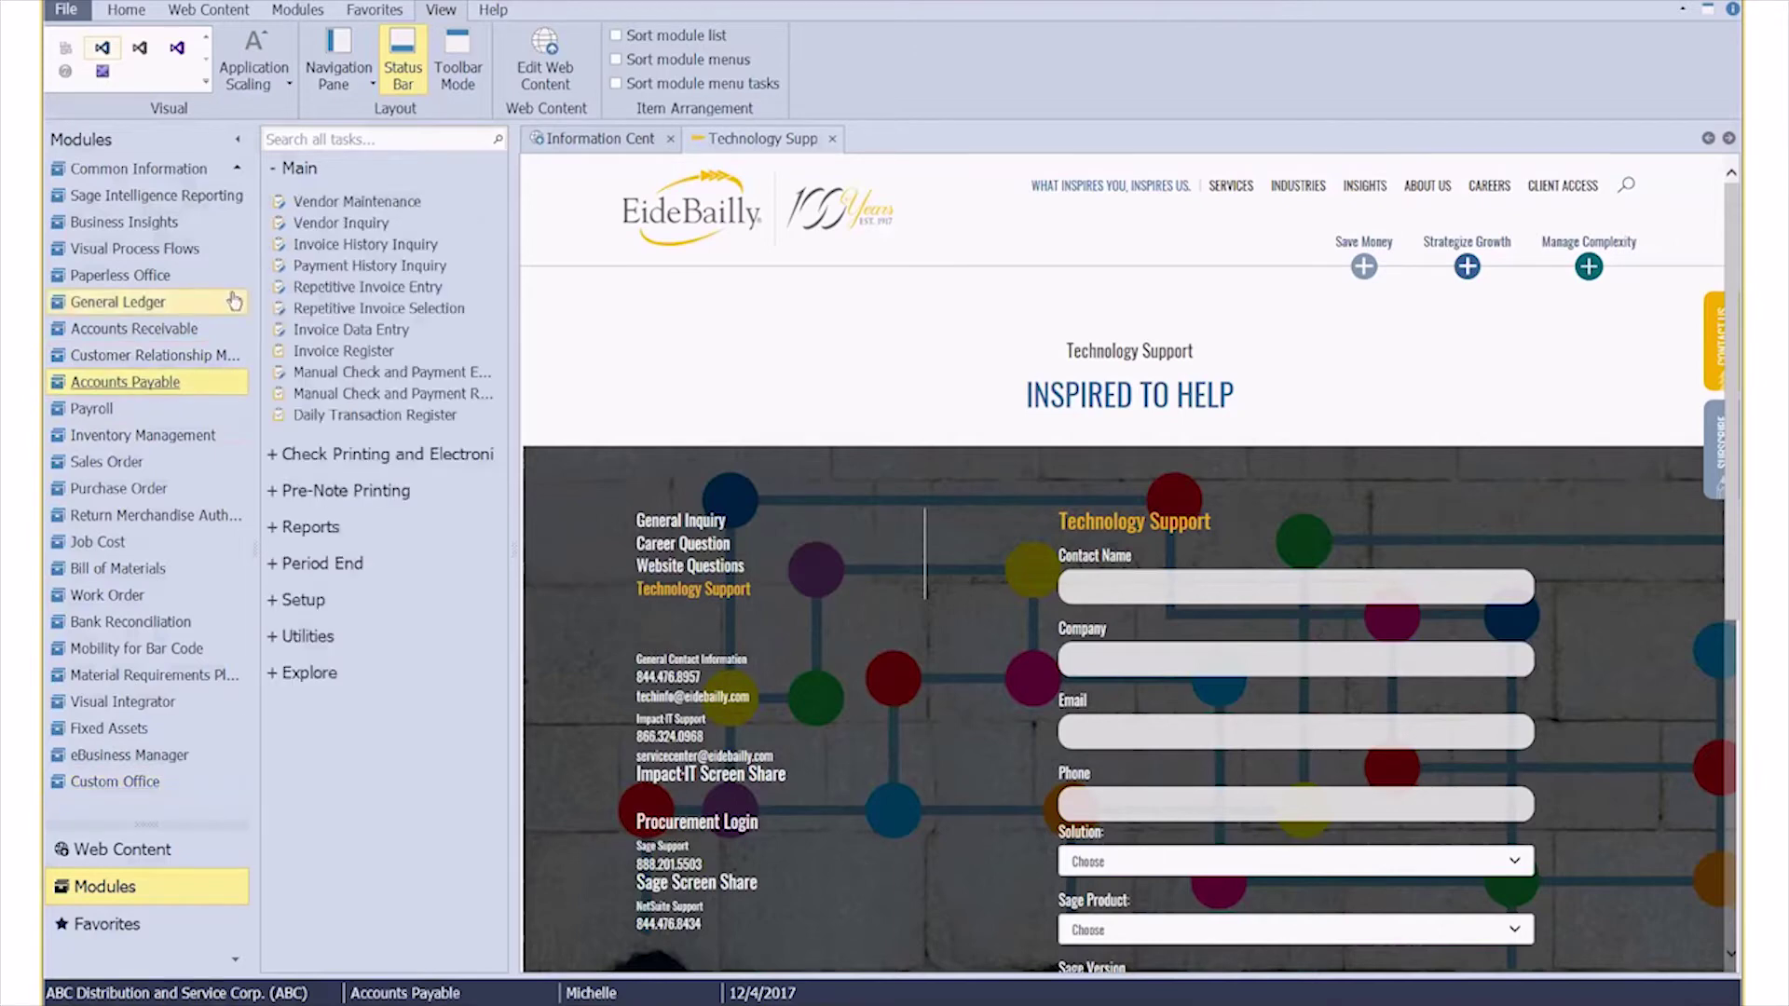
pyautogui.click(374, 205)
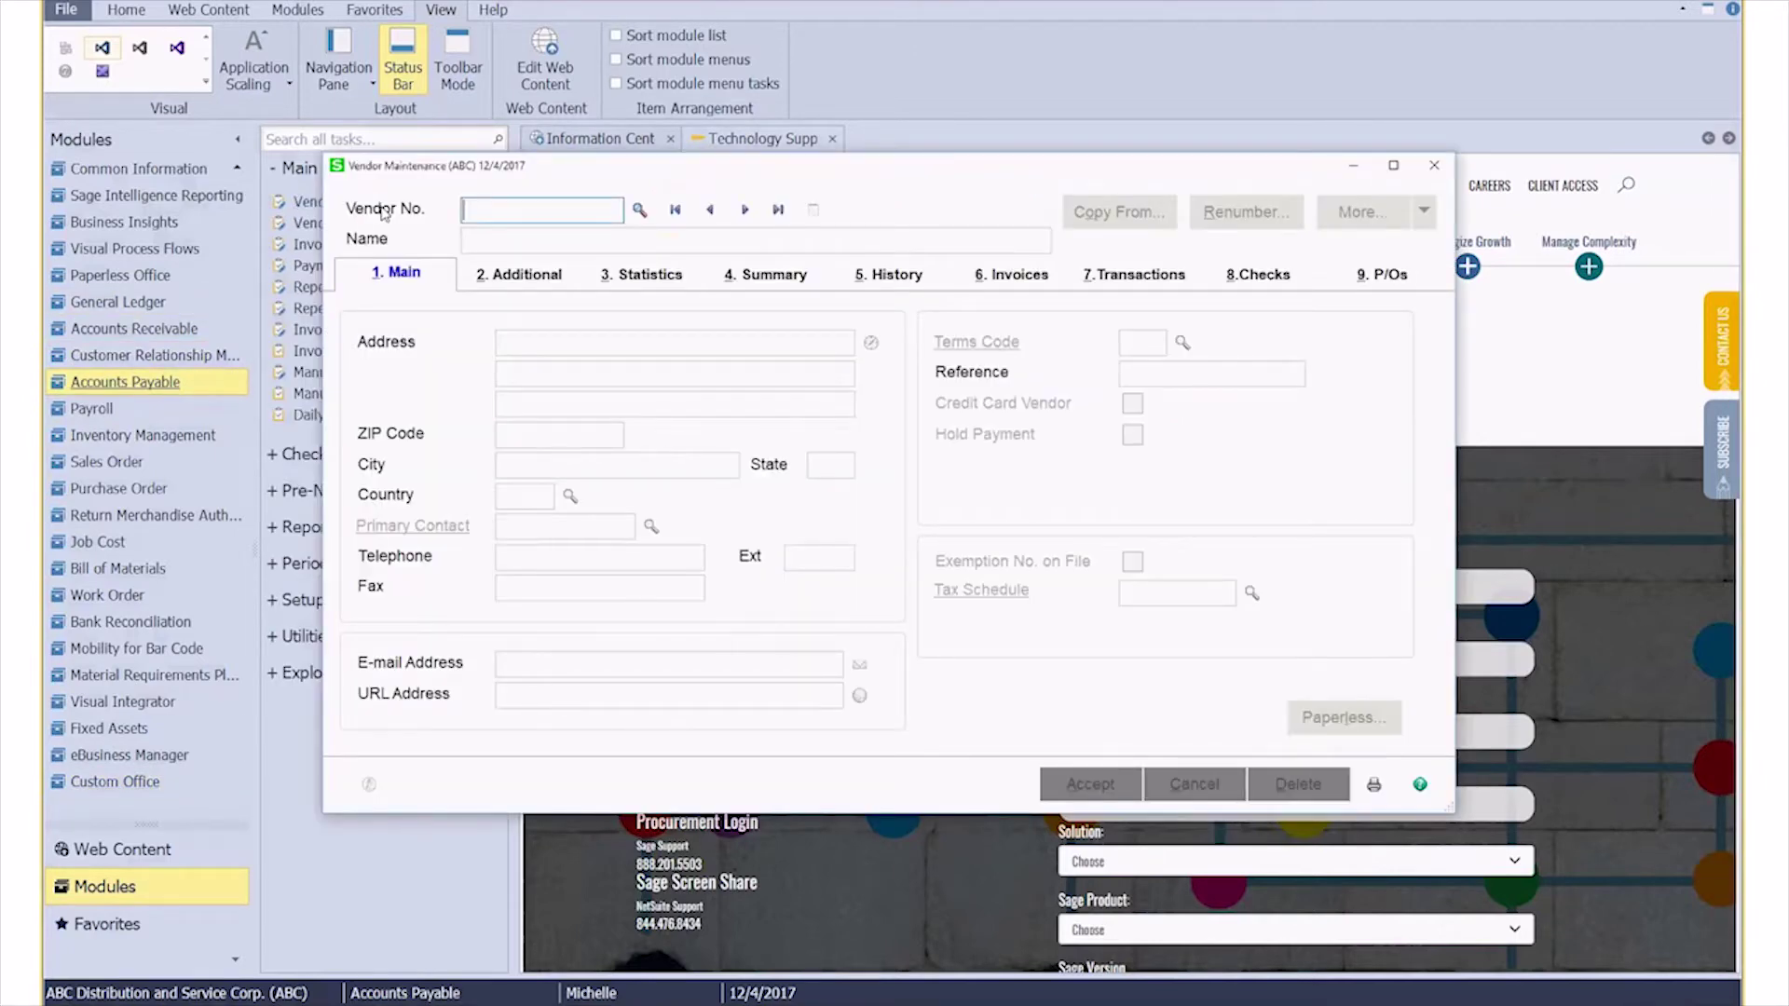
# Load the Allclimate Maintenance vendor and try saving it without a reference number
pyautogui.click(745, 211)
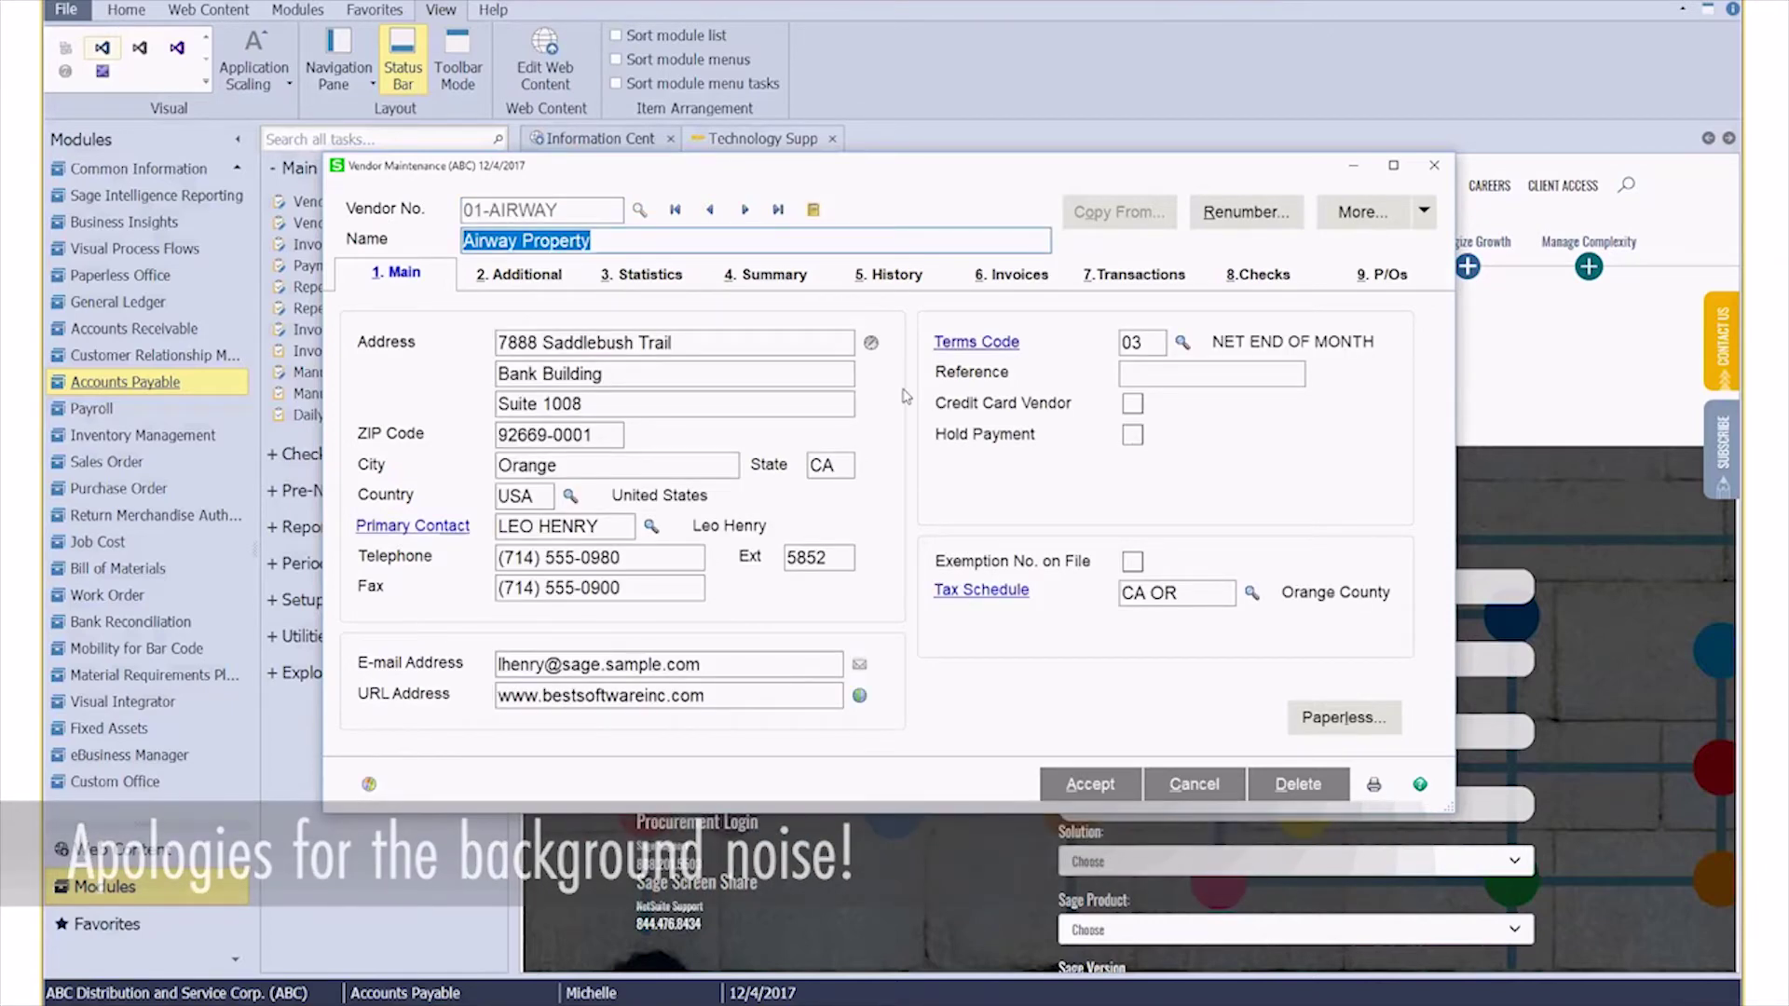
pyautogui.click(1188, 785)
pyautogui.click(744, 211)
pyautogui.click(1127, 792)
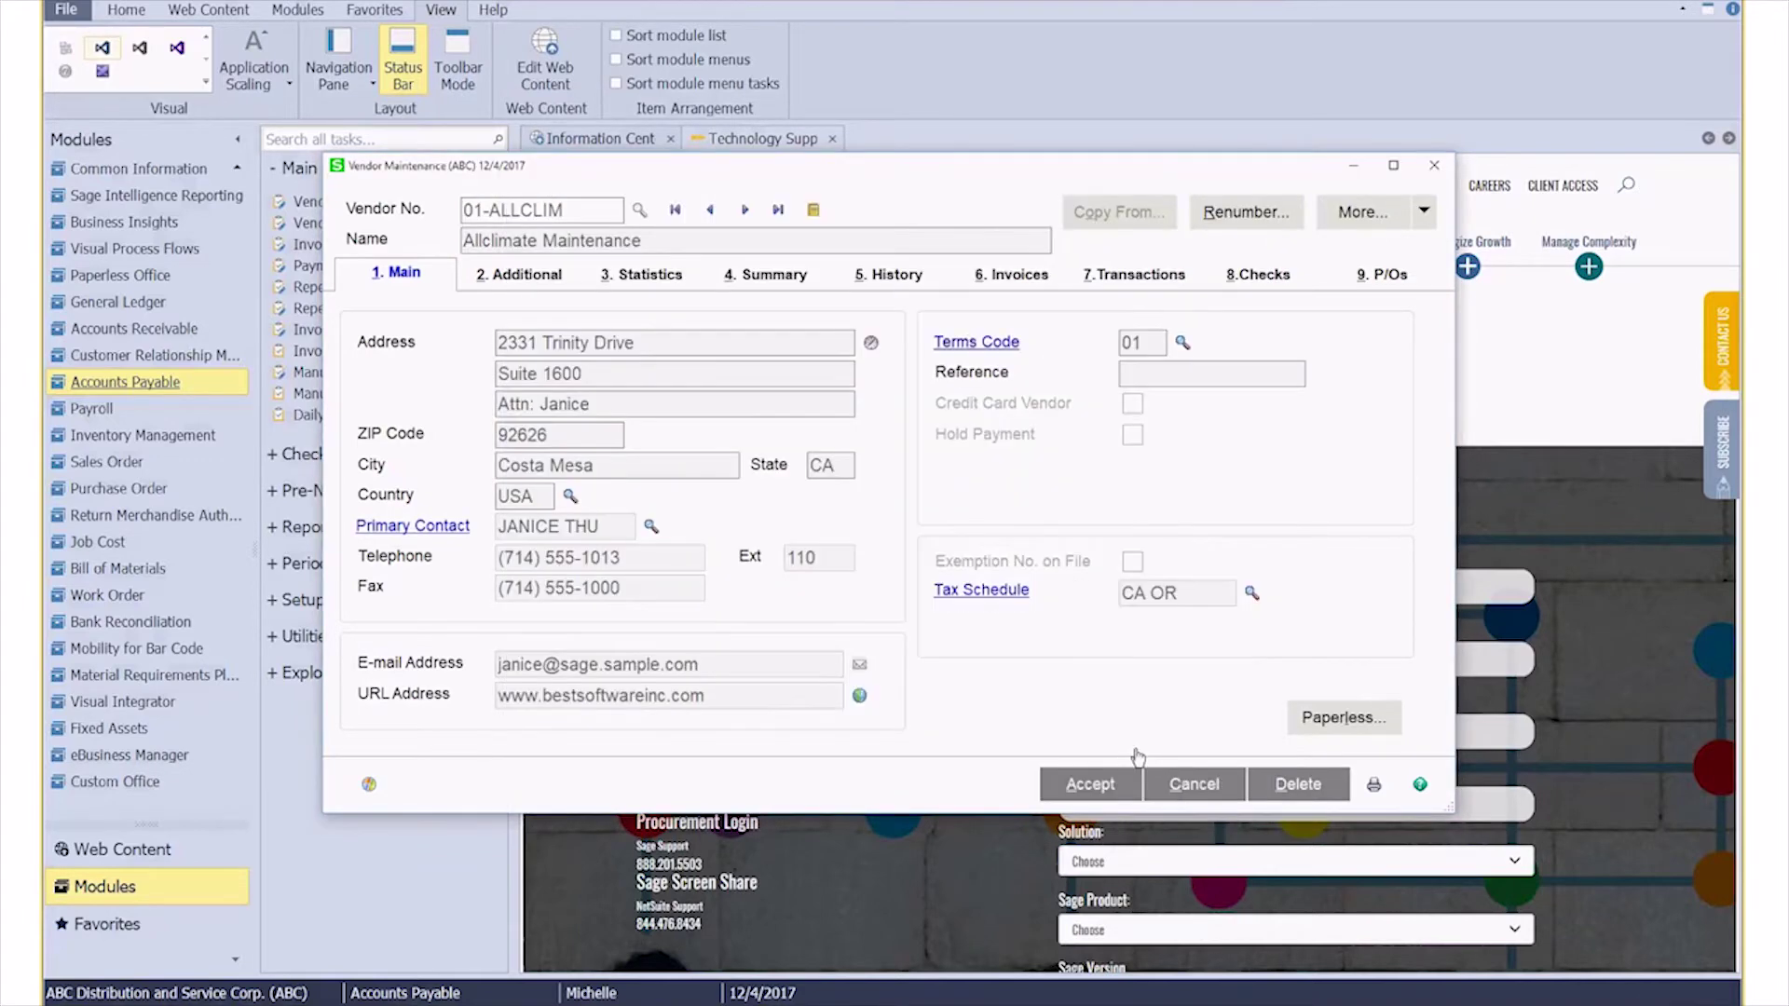
pyautogui.click(1132, 436)
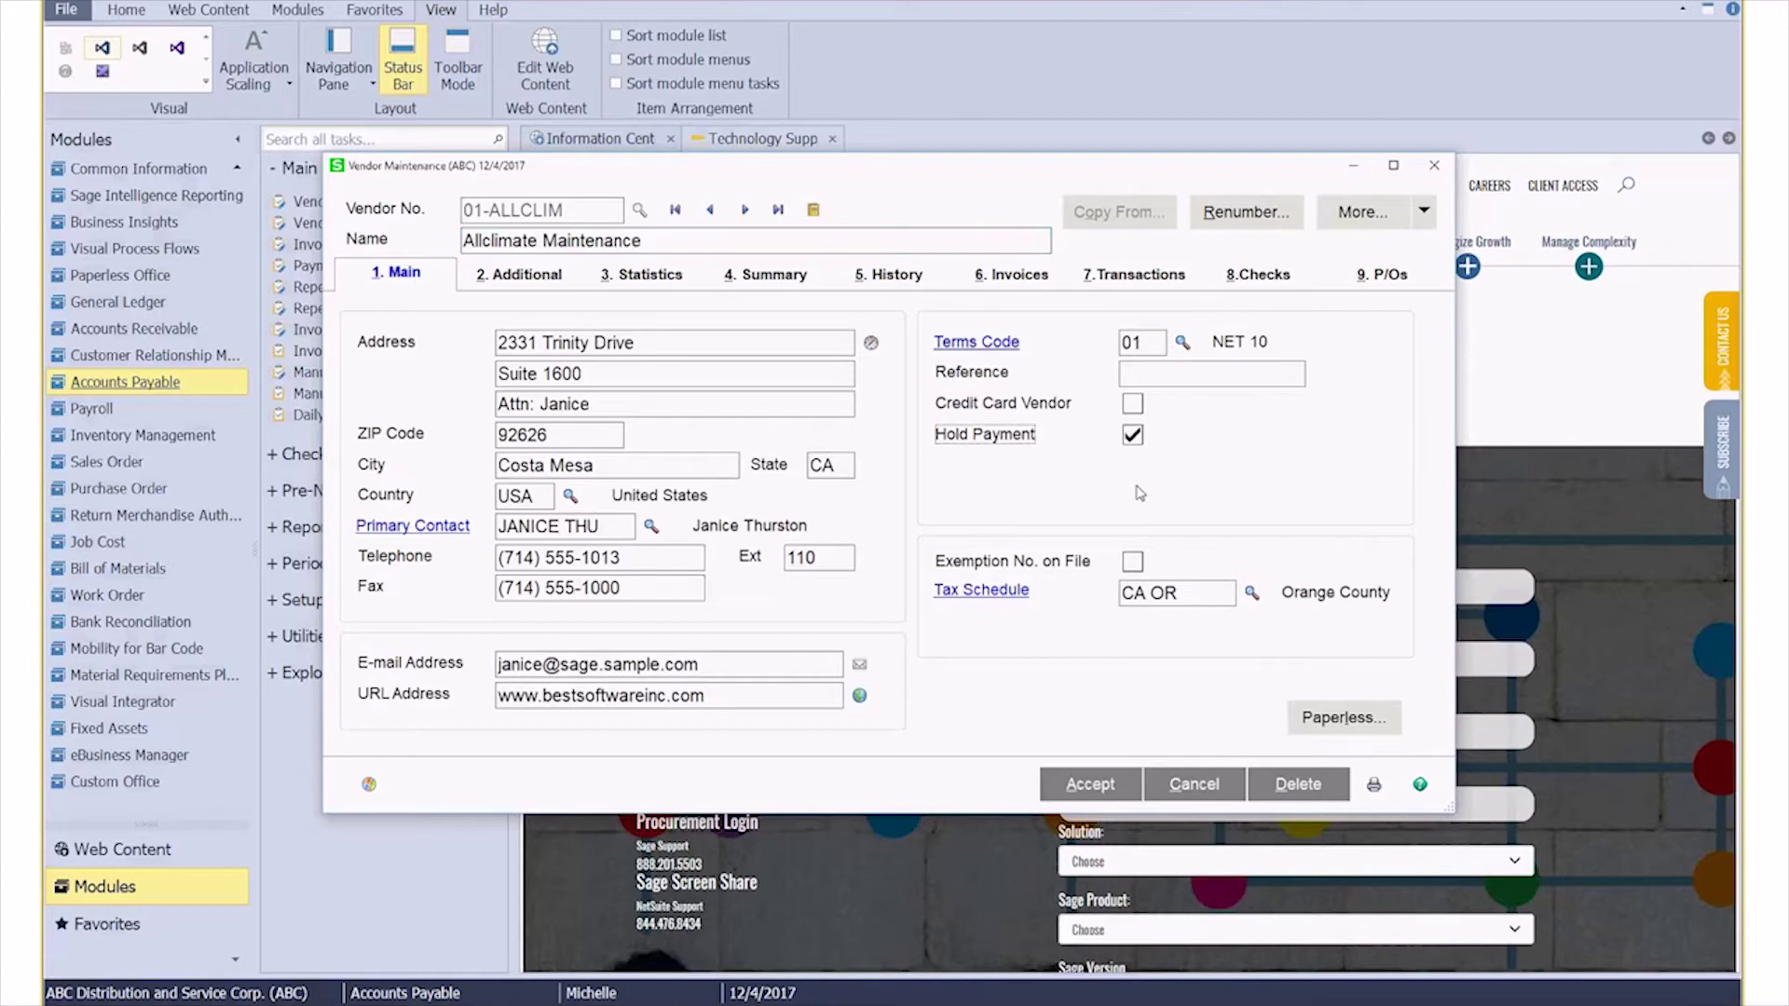
pyautogui.click(1101, 788)
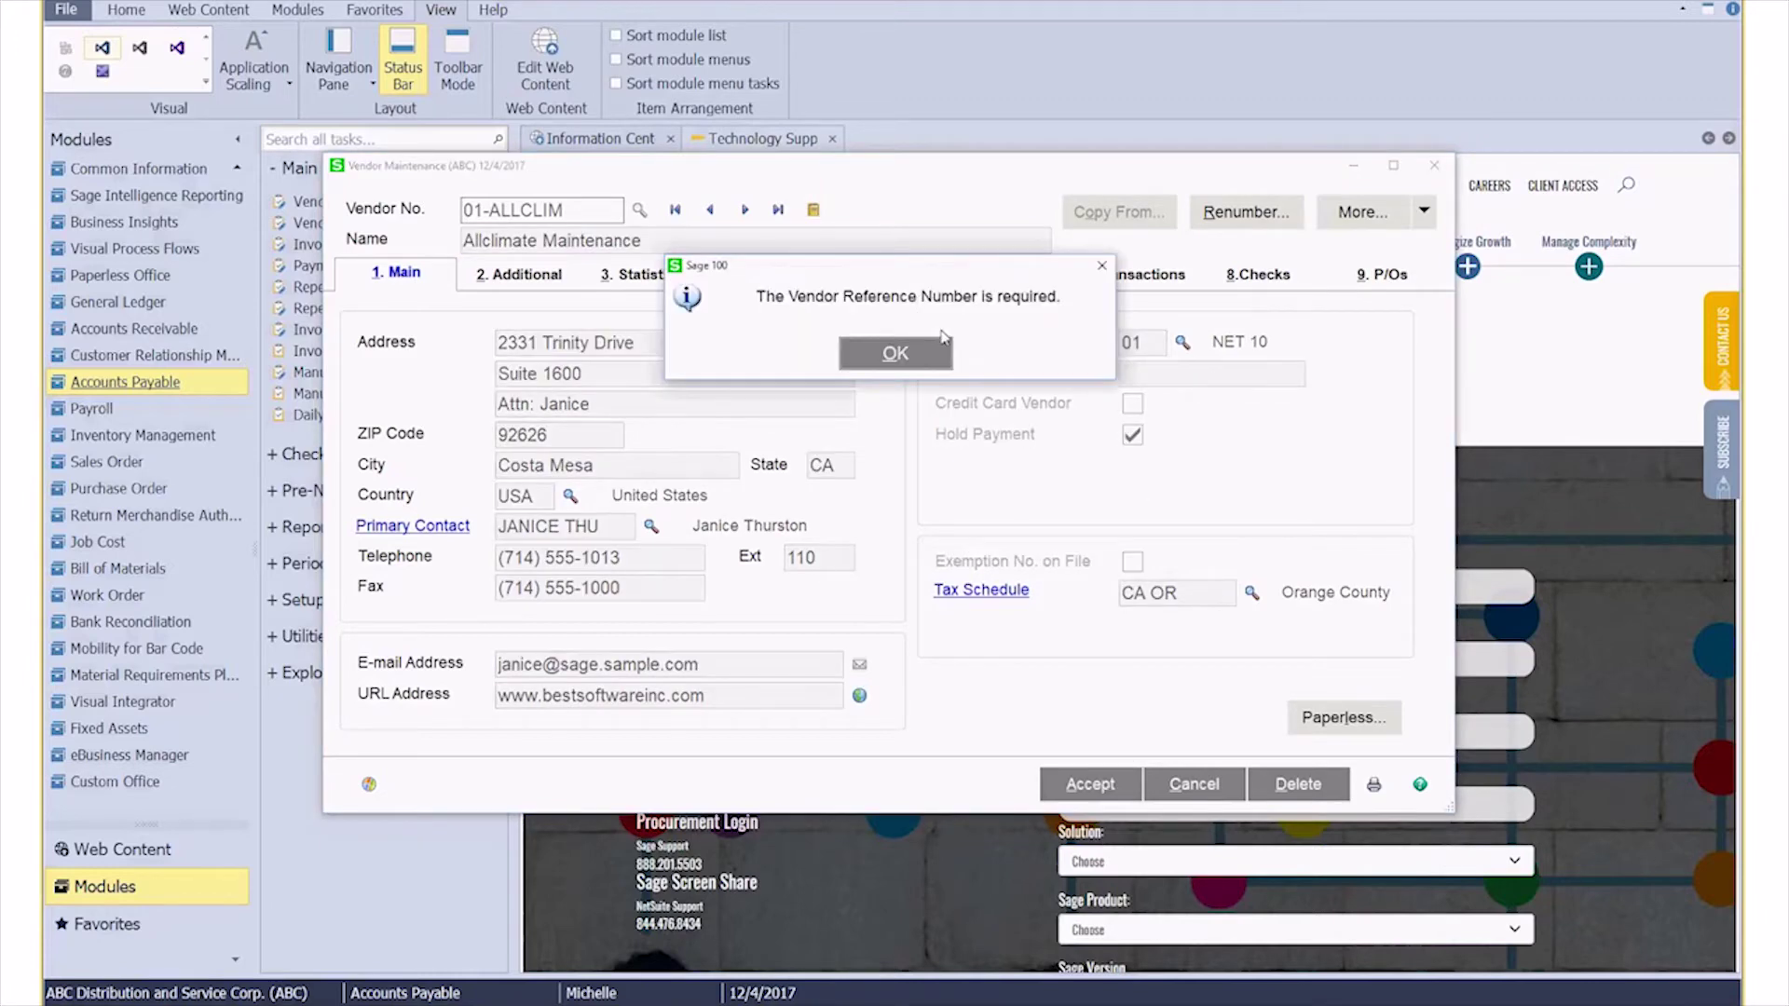
# Dismiss the required-reference warning, enter a vendor reference number, and save Allclimate Maintenance
pyautogui.click(896, 353)
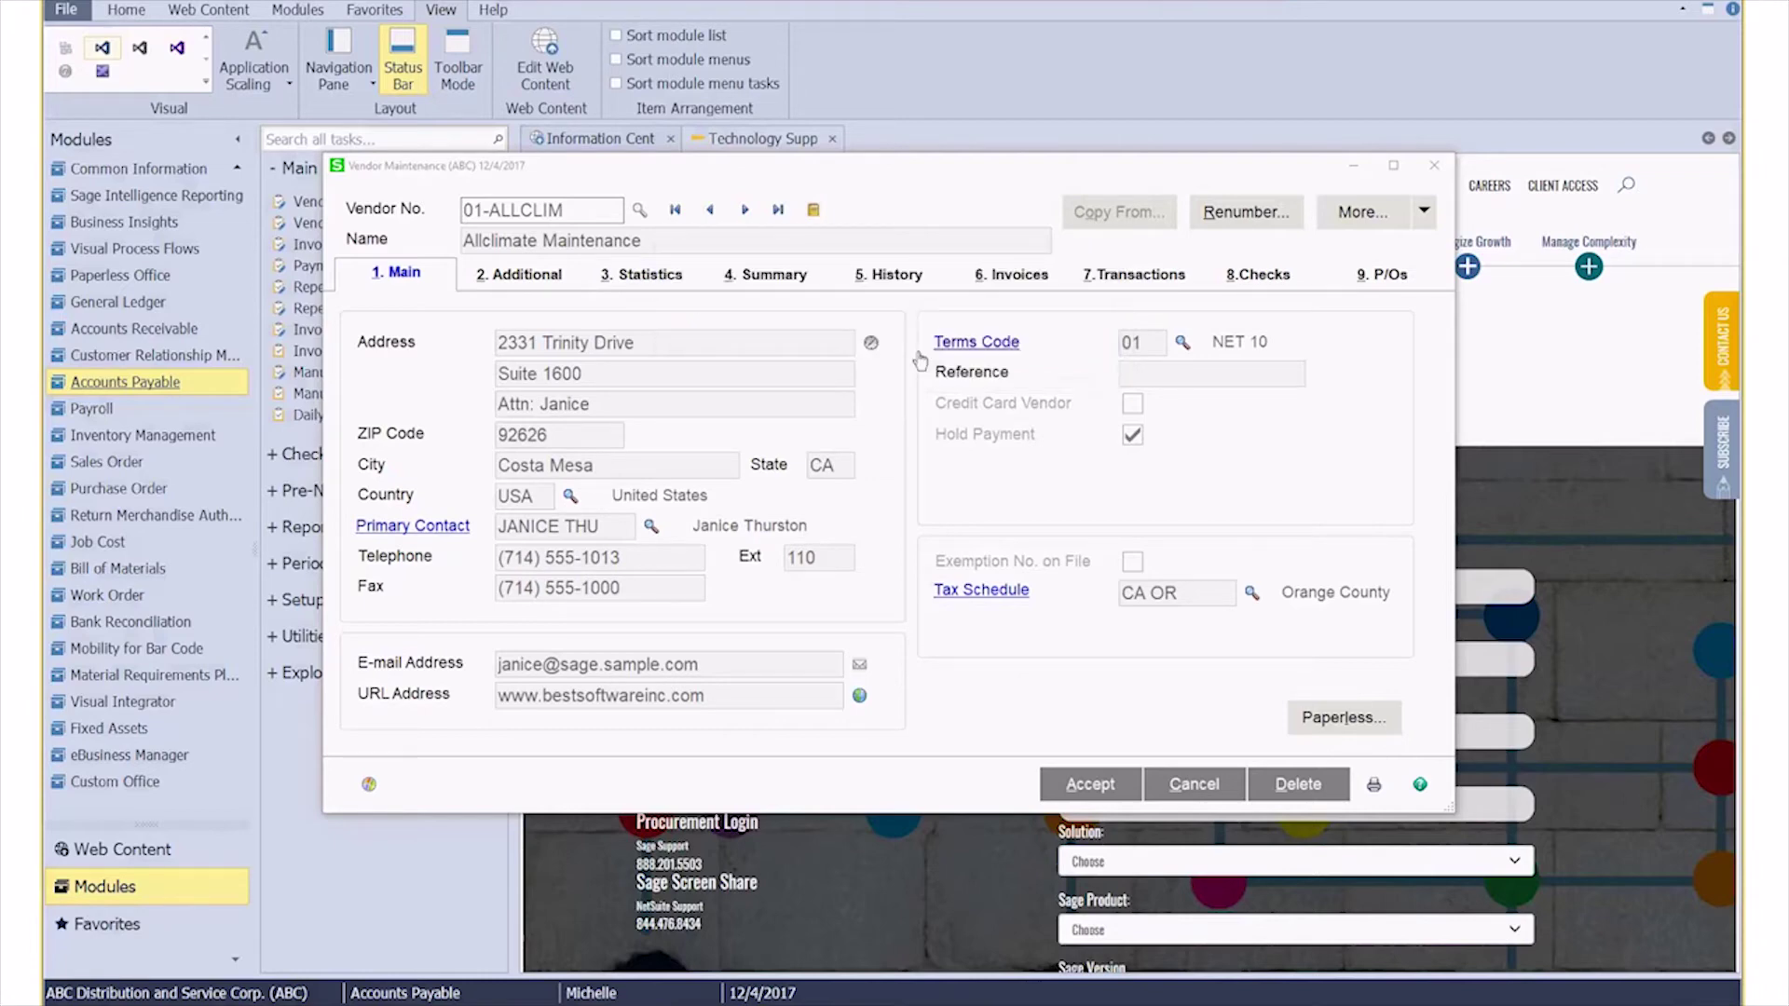
pyautogui.click(1132, 434)
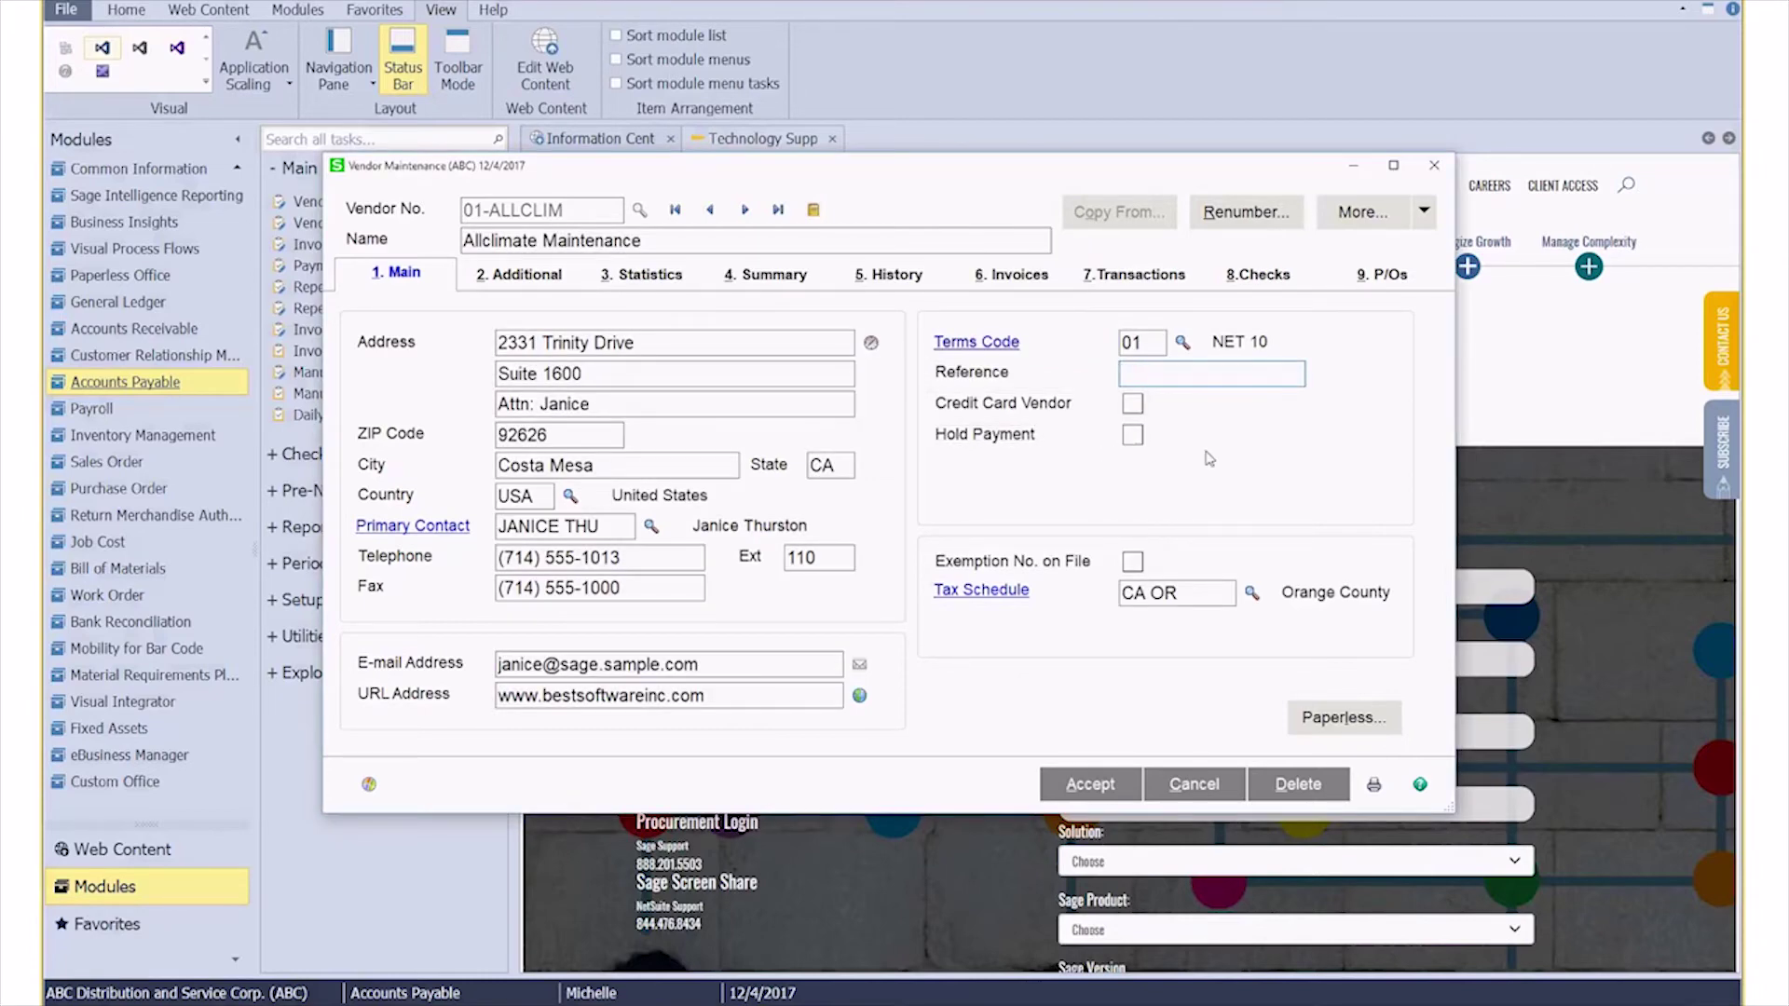
pyautogui.write('A - 12345')
pyautogui.click(1075, 786)
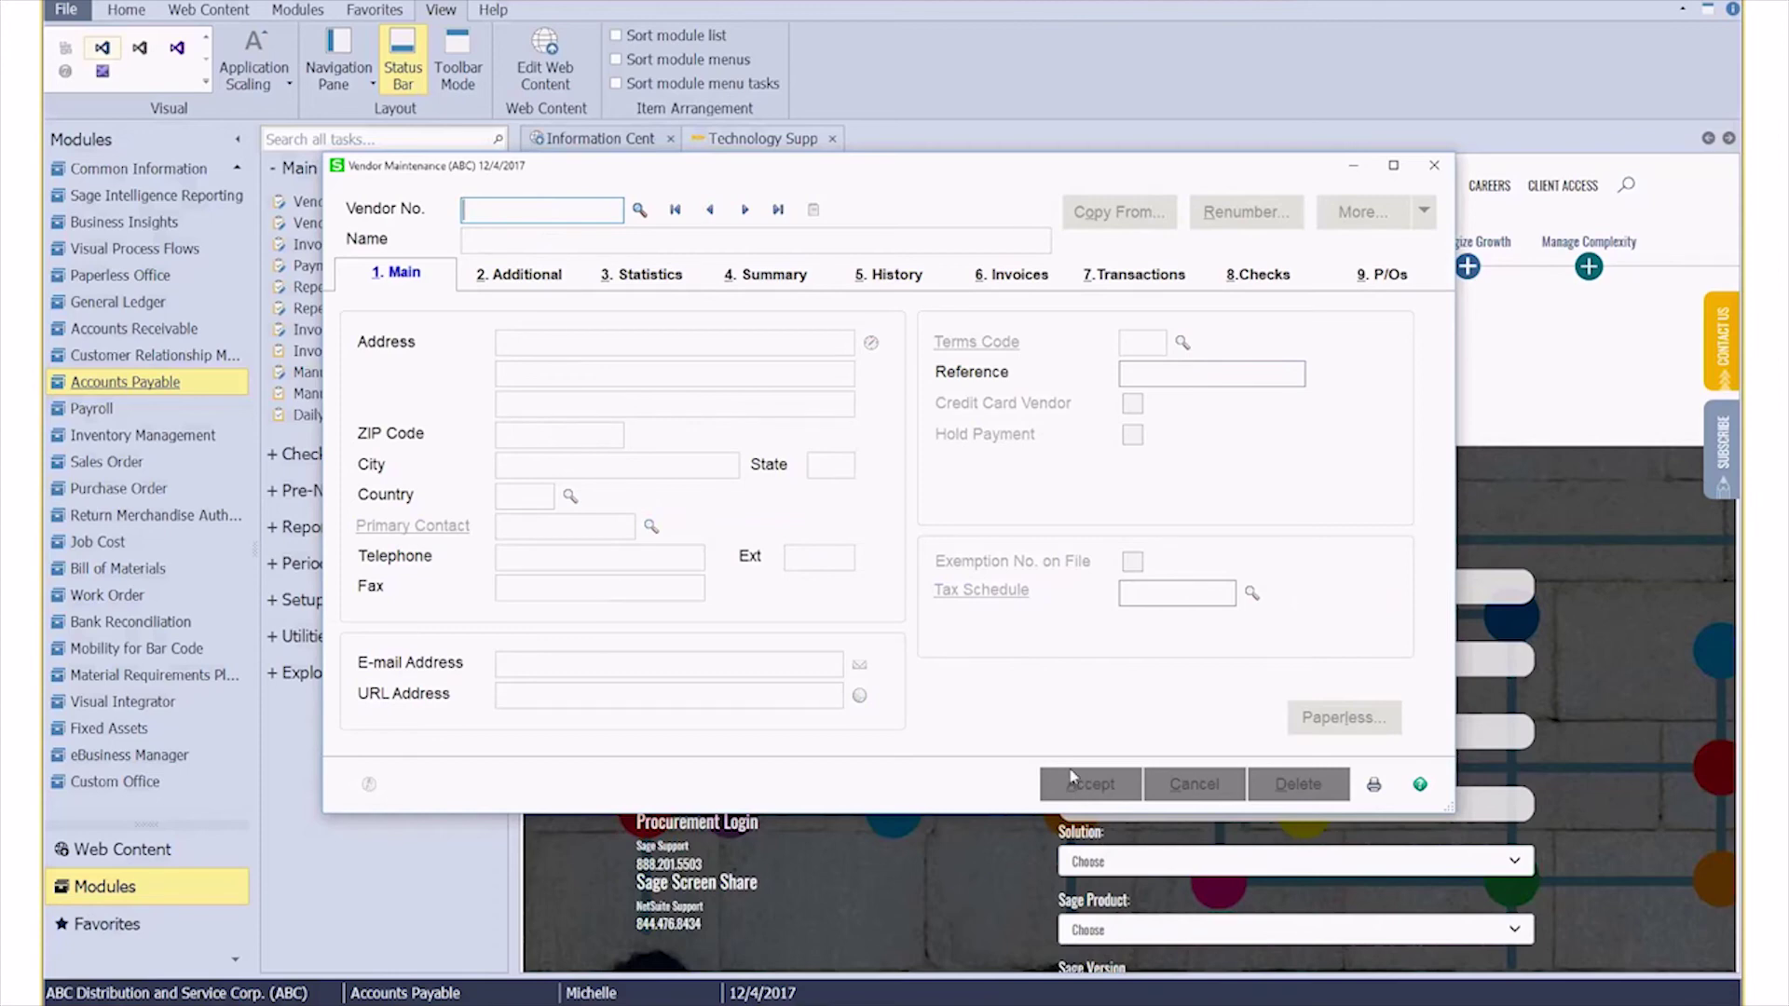